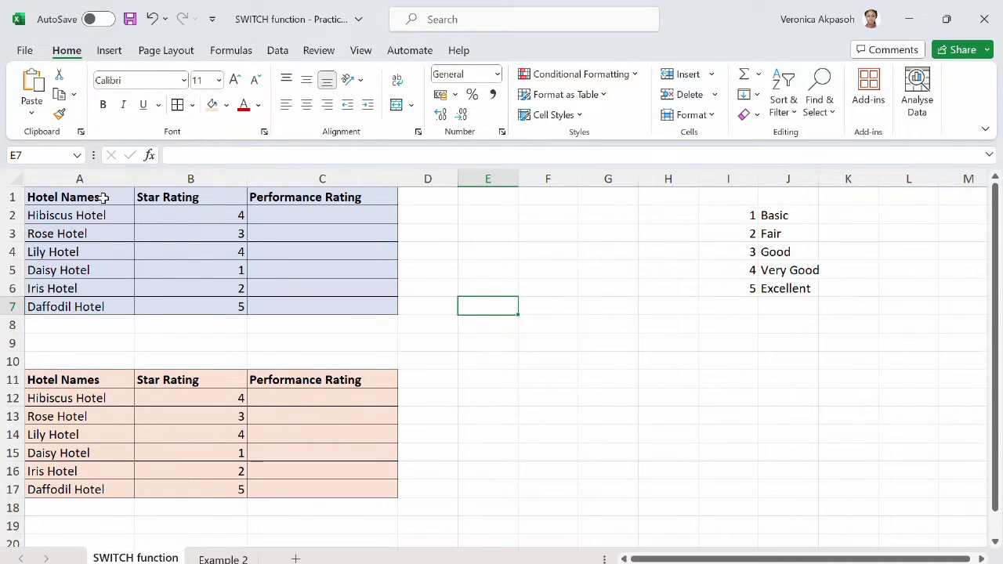
Examine the hotel names, star ratings and performance rating columns in the two hotel tables
{"action": "left_click_drag", "start_coordinate": [102, 197], "coordinate": [102, 310]}
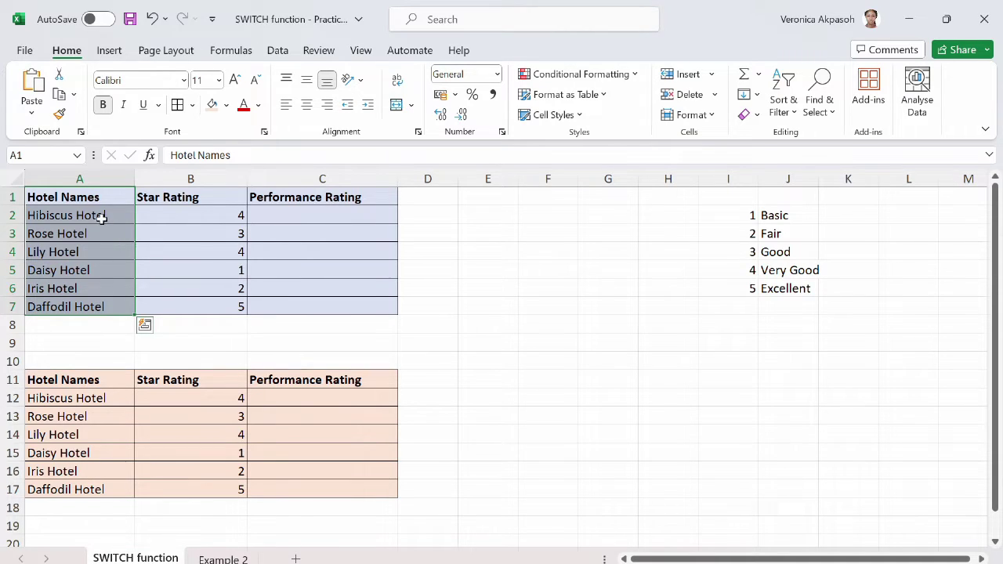
{"action": "left_click_drag", "start_coordinate": [101, 216], "coordinate": [94, 316]}
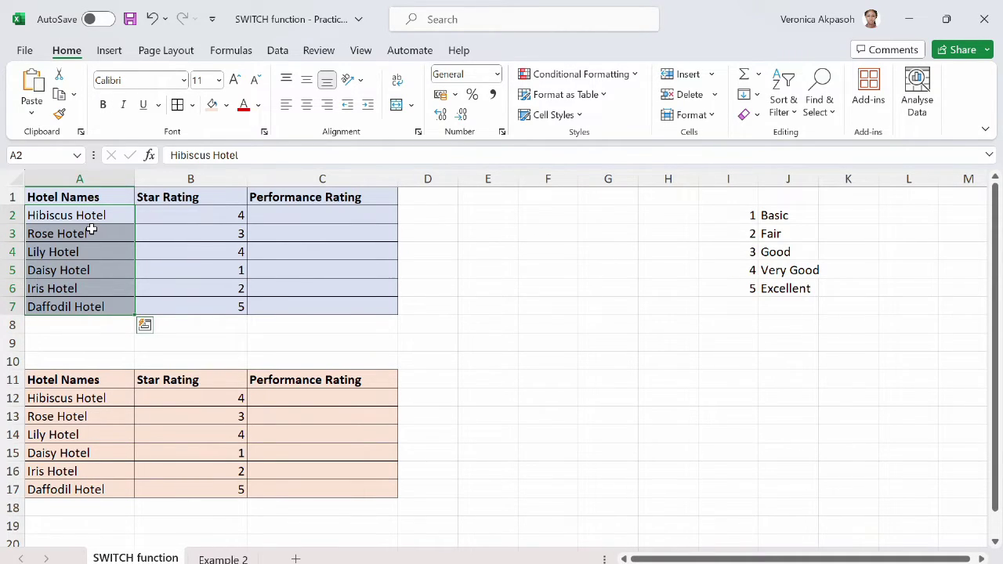
{"action": "left_click_drag", "start_coordinate": [94, 216], "coordinate": [96, 306]}
{"action": "left_click_drag", "start_coordinate": [79, 216], "coordinate": [84, 310]}
{"action": "left_click_drag", "start_coordinate": [81, 398], "coordinate": [85, 490]}
{"action": "left_click", "coordinate": [191, 220]}
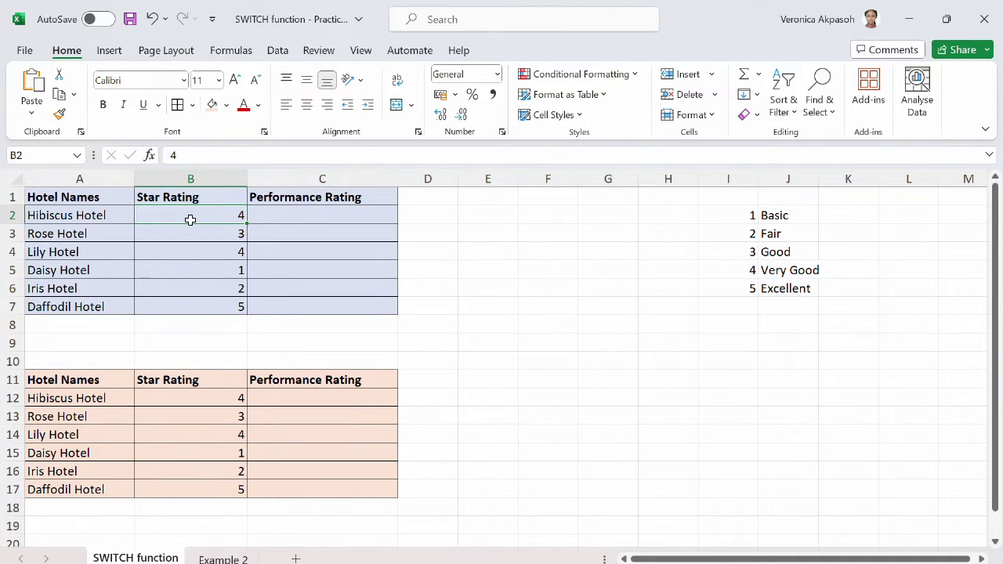
{"action": "key", "text": "Right"}
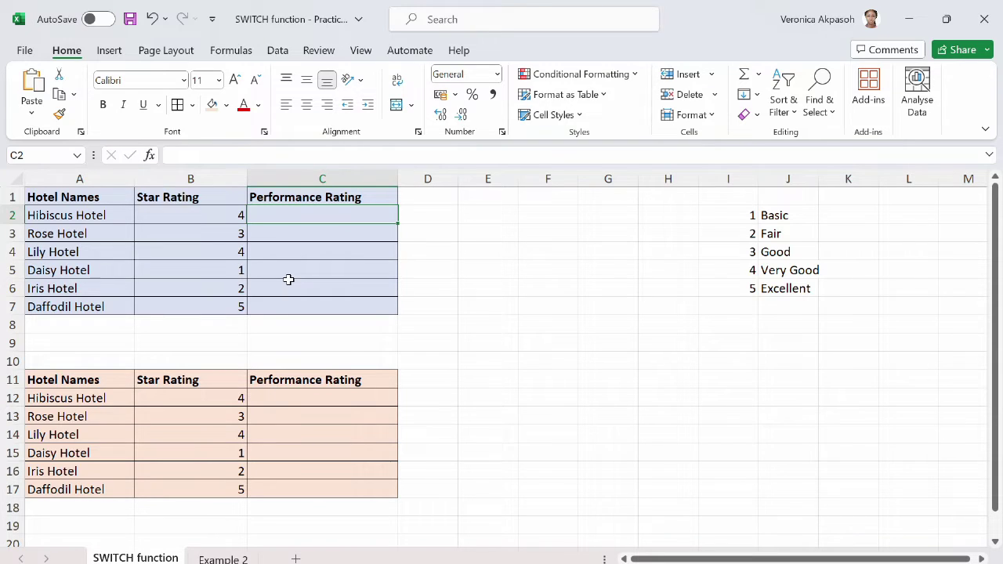
{"action": "left_click_drag", "start_coordinate": [63, 197], "coordinate": [321, 304]}
{"action": "left_click", "coordinate": [333, 218]}
{"action": "left_click_drag", "start_coordinate": [87, 216], "coordinate": [86, 301]}
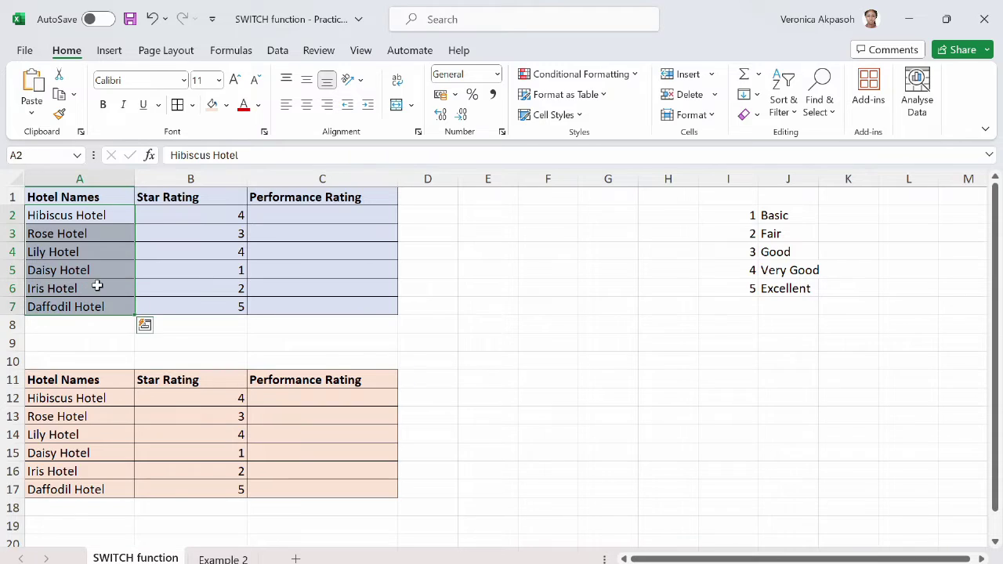
{"action": "left_click", "coordinate": [183, 217]}
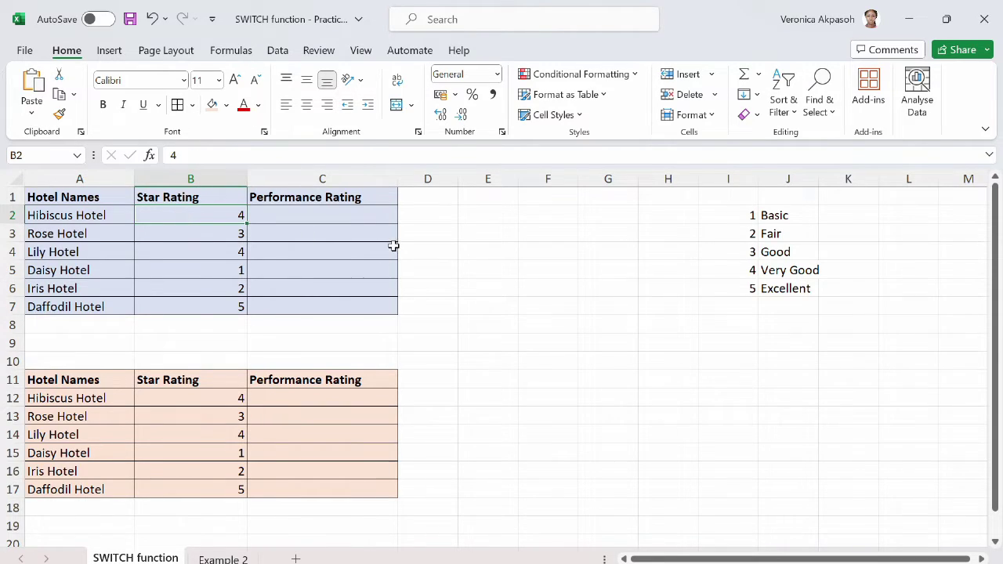
Autofit column J to the text of the rating key in I2:J6
{"action": "left_click_drag", "start_coordinate": [752, 215], "coordinate": [795, 291]}
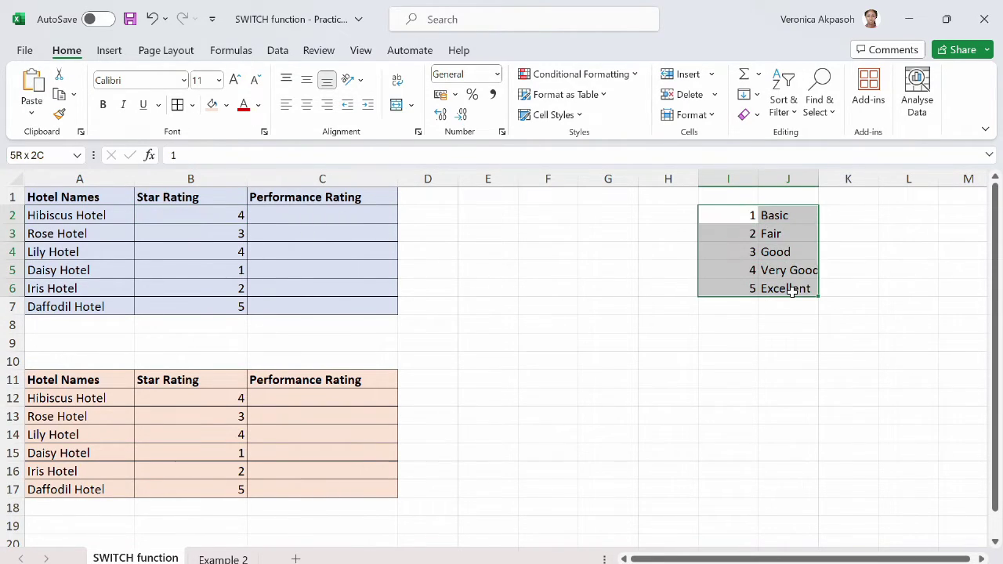
{"action": "double_click", "coordinate": [819, 180]}
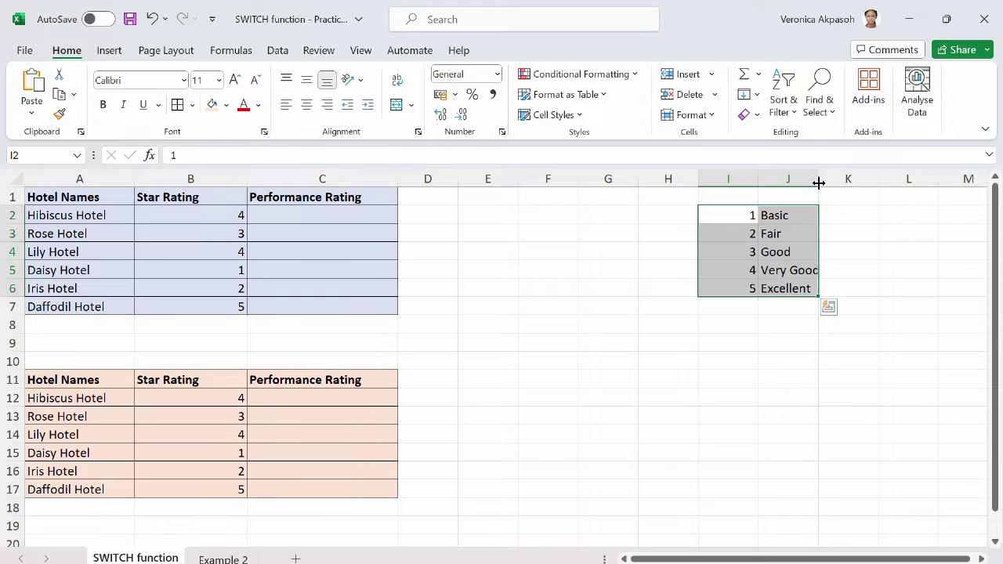
Compare the hotels' star ratings in column B with the number-to-description key in I2:J6
{"action": "left_click", "coordinate": [730, 220]}
{"action": "left_click", "coordinate": [222, 213]}
{"action": "left_click", "coordinate": [222, 238]}
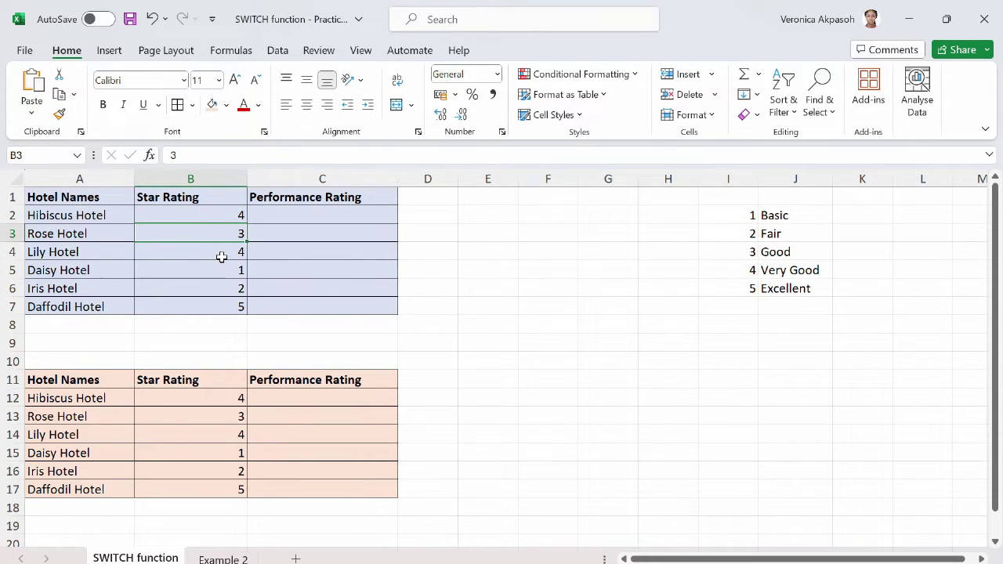
{"action": "left_click", "coordinate": [746, 216]}
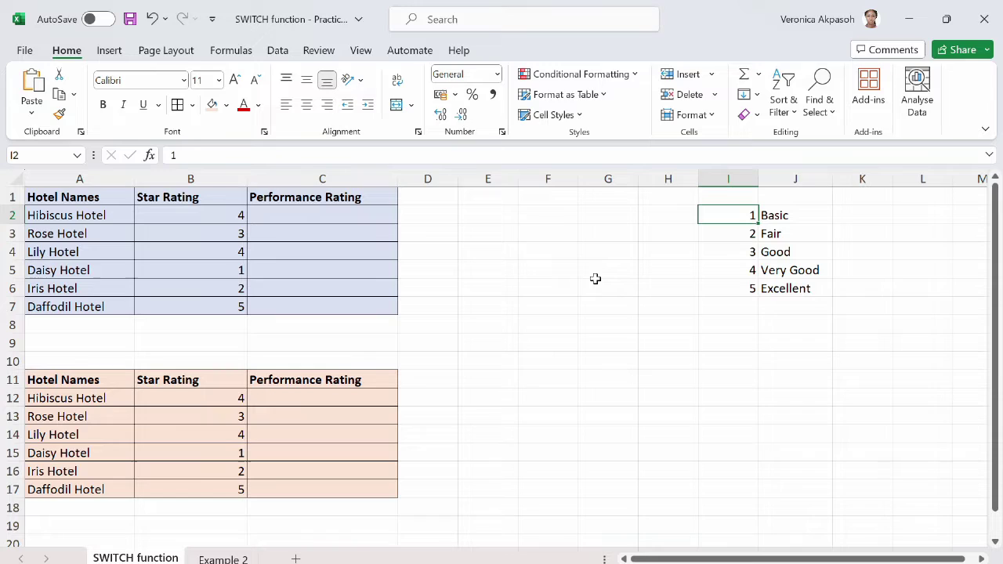
{"action": "left_click", "coordinate": [787, 215]}
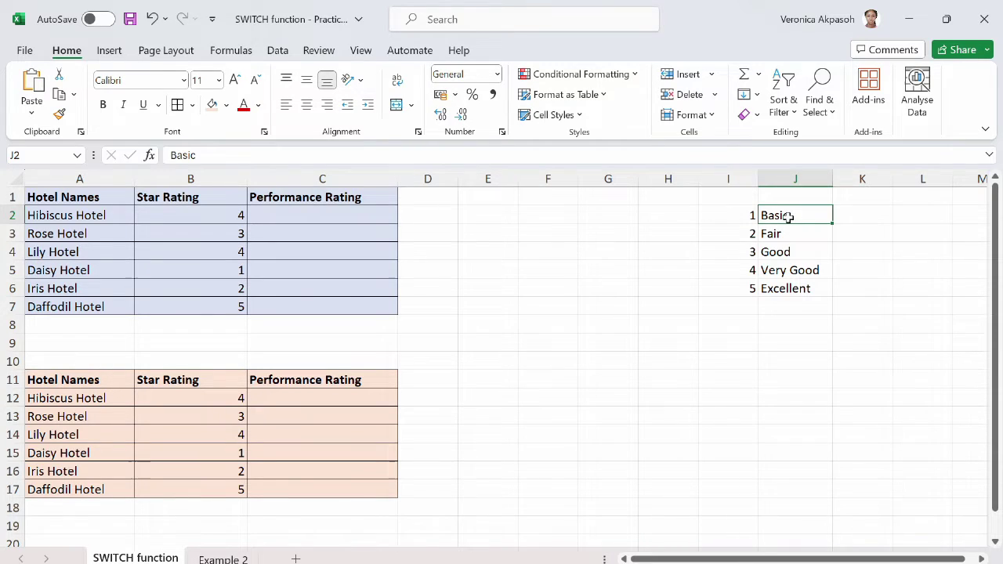
{"action": "left_click", "coordinate": [734, 228]}
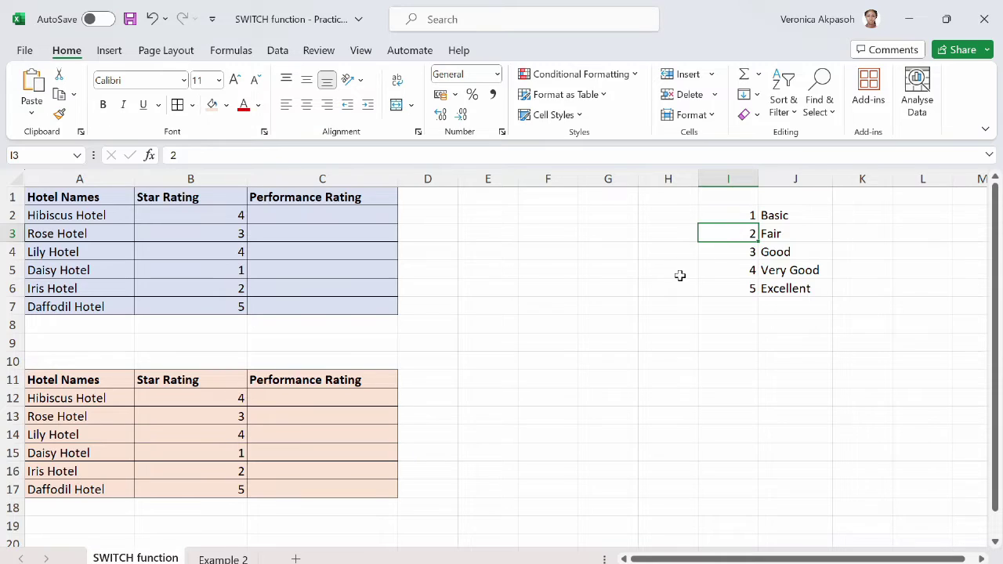
{"action": "left_click", "coordinate": [815, 237]}
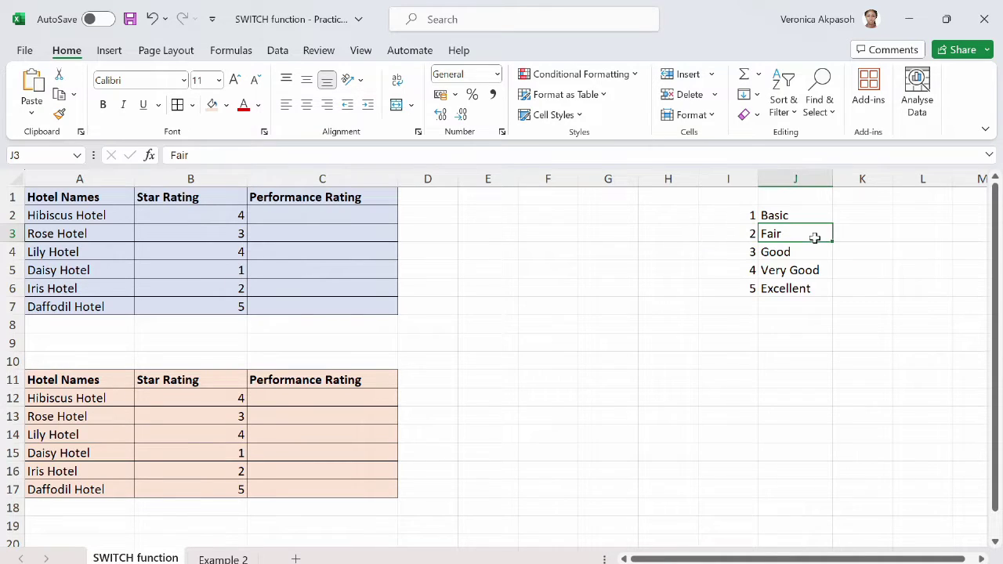
{"action": "left_click", "coordinate": [729, 257]}
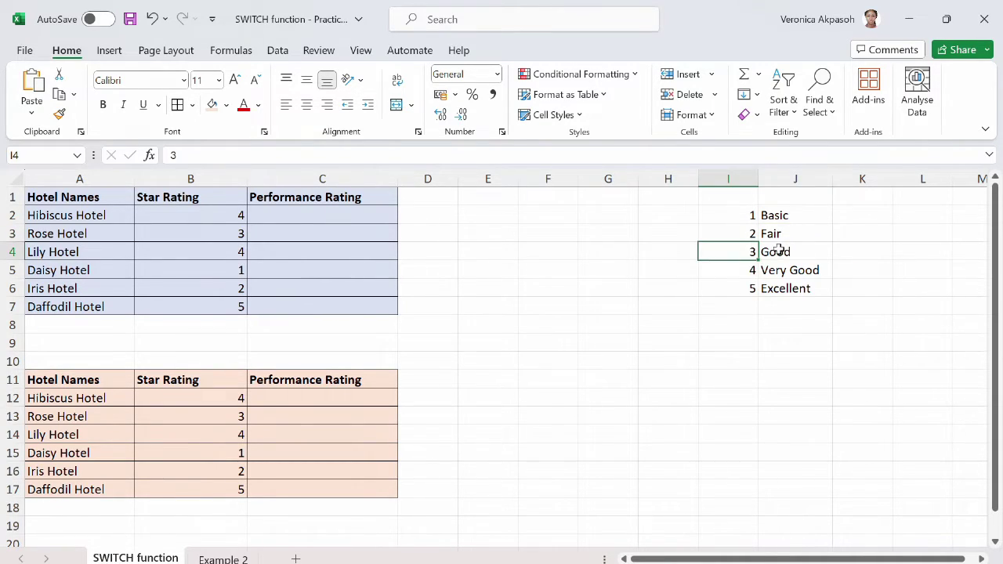
{"action": "left_click_drag", "start_coordinate": [772, 251], "coordinate": [784, 287]}
{"action": "left_click", "coordinate": [369, 216]}
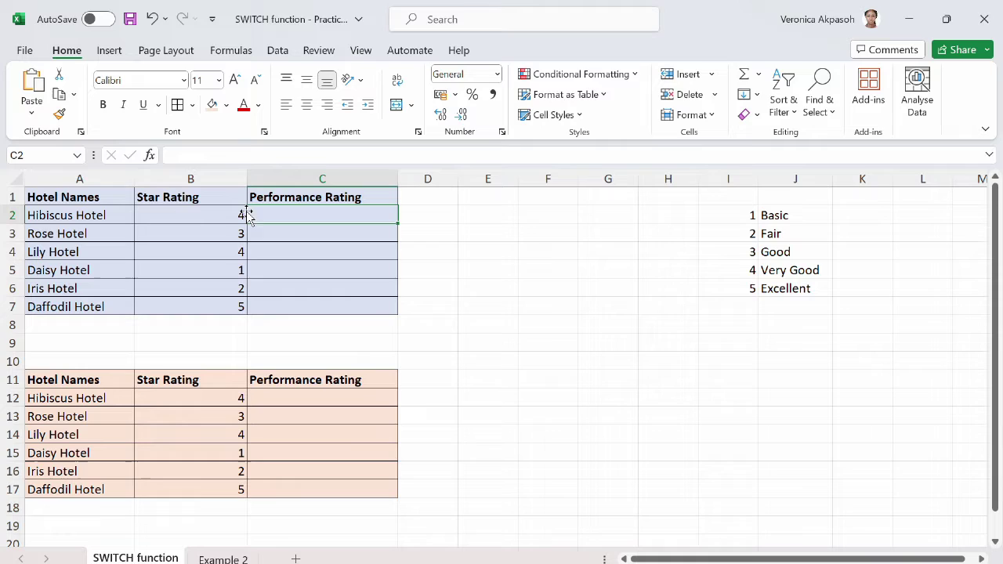
{"action": "left_click", "coordinate": [112, 215]}
{"action": "left_click_drag", "start_coordinate": [111, 215], "coordinate": [103, 301]}
{"action": "left_click_drag", "start_coordinate": [215, 217], "coordinate": [215, 307]}
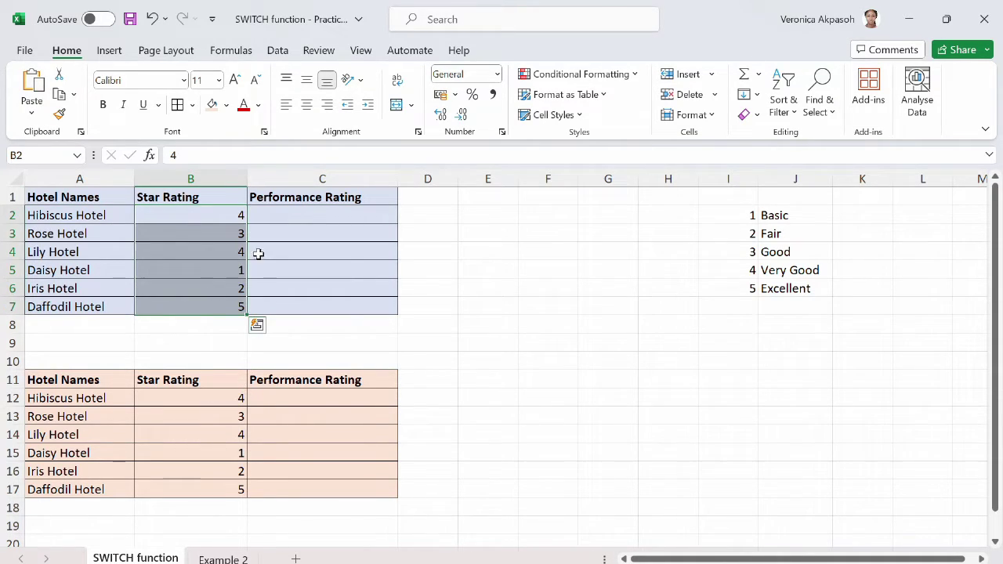
Start an IF formula in C2 that tests whether B2=1 and returns "Basic" if true
{"action": "left_click", "coordinate": [309, 217]}
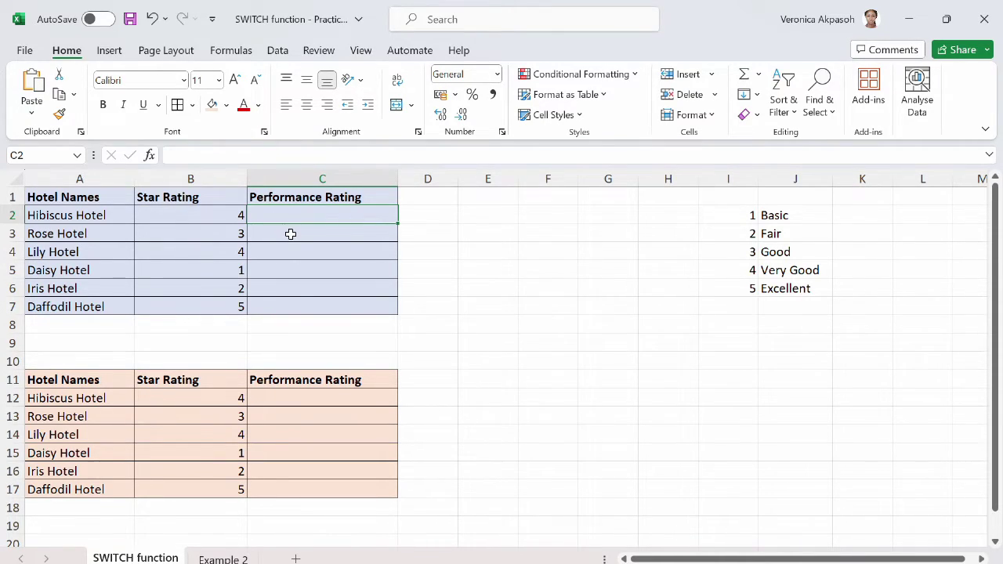
{"action": "type", "text": "="}
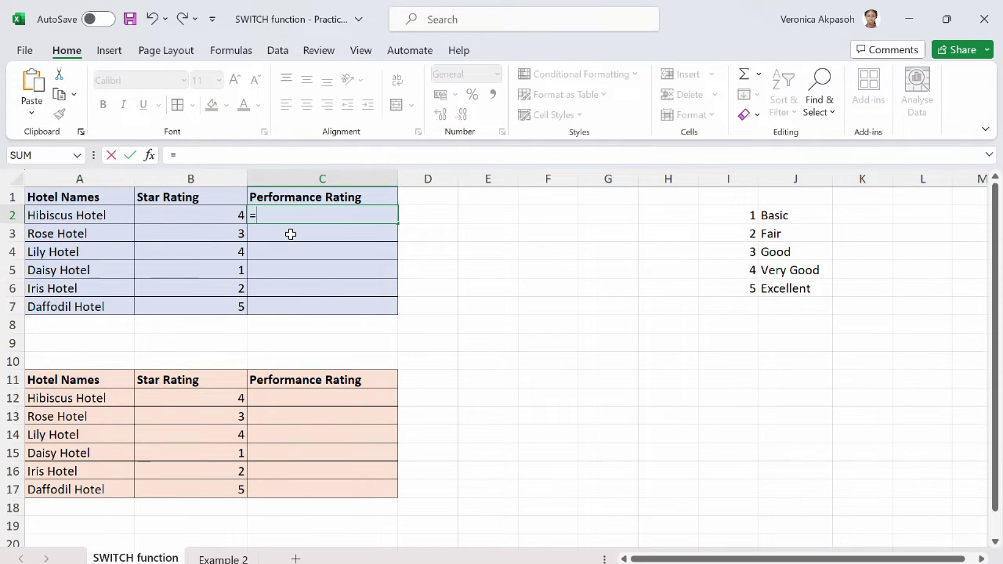
{"action": "type", "text": "if"}
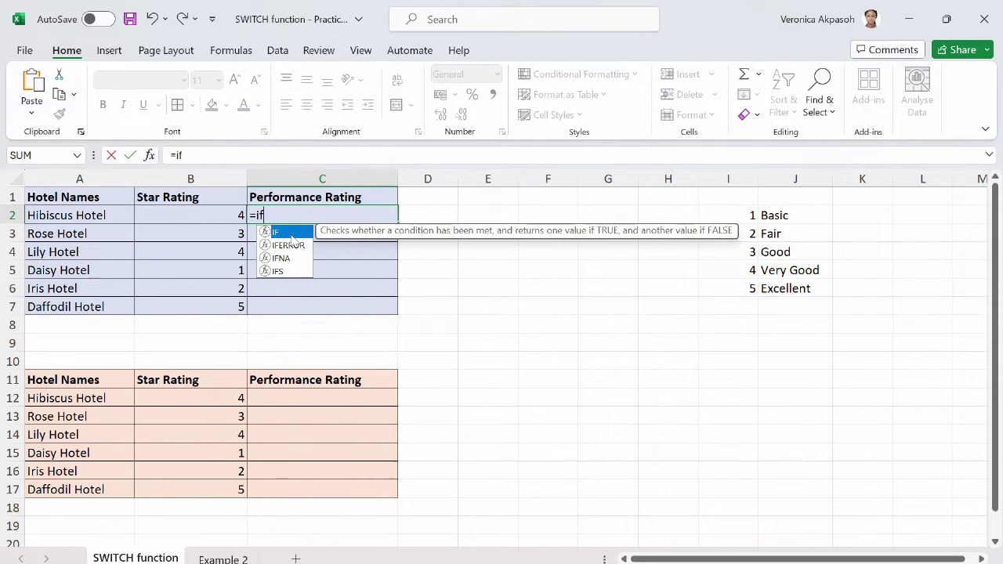
{"action": "type", "text": "("}
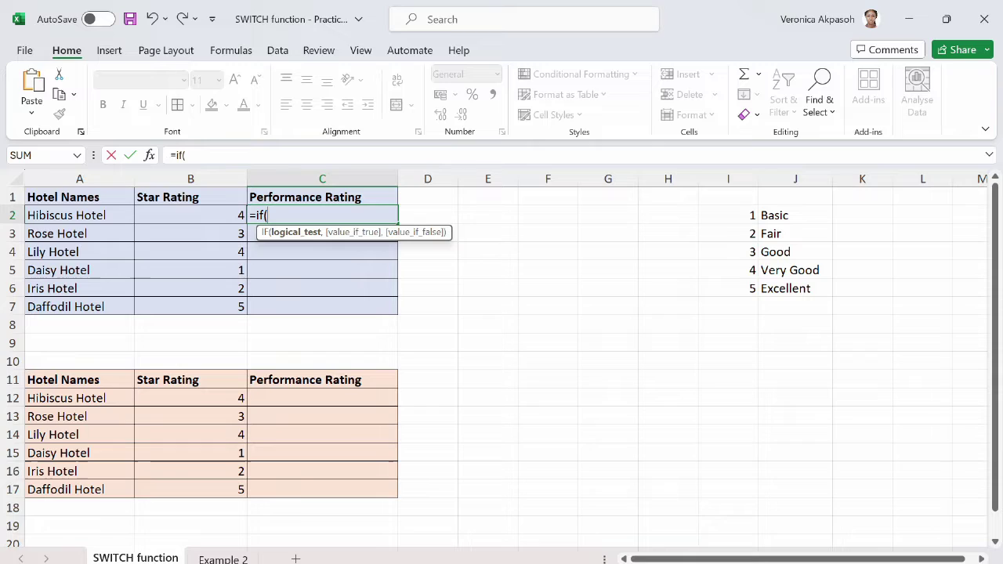
{"action": "left_click", "coordinate": [193, 217]}
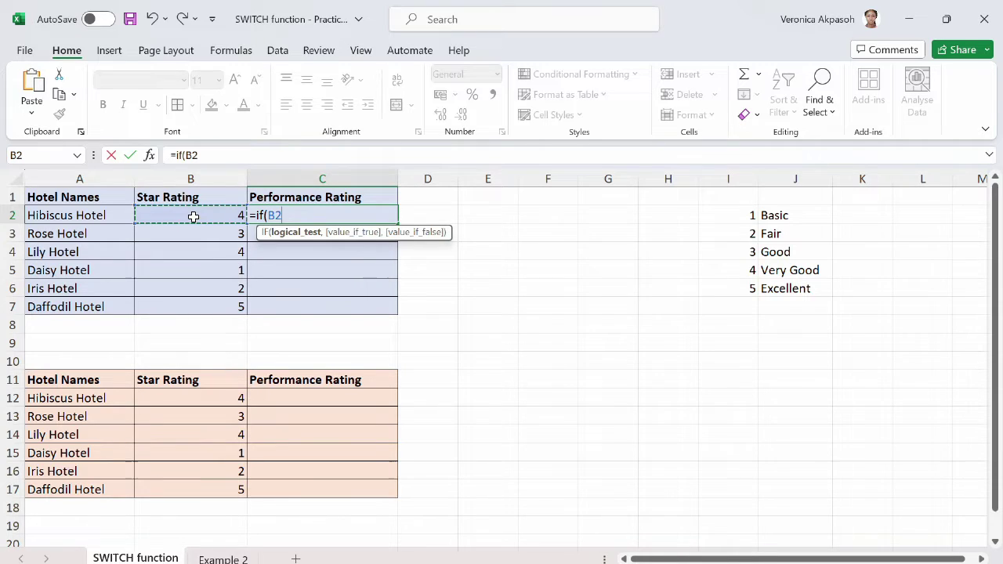
{"action": "type", "text": "=1,"}
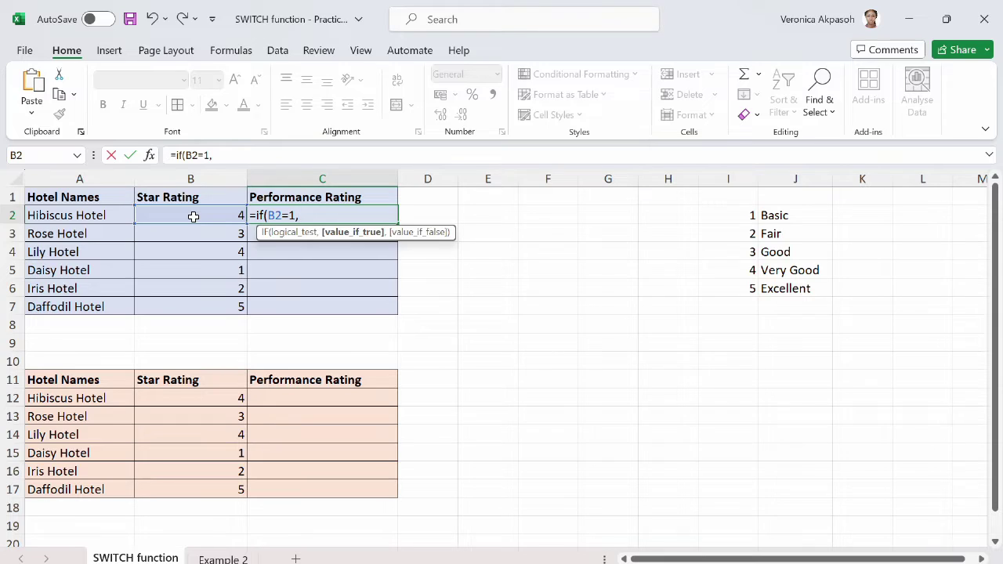
{"action": "type", "text": "\"Basic\","}
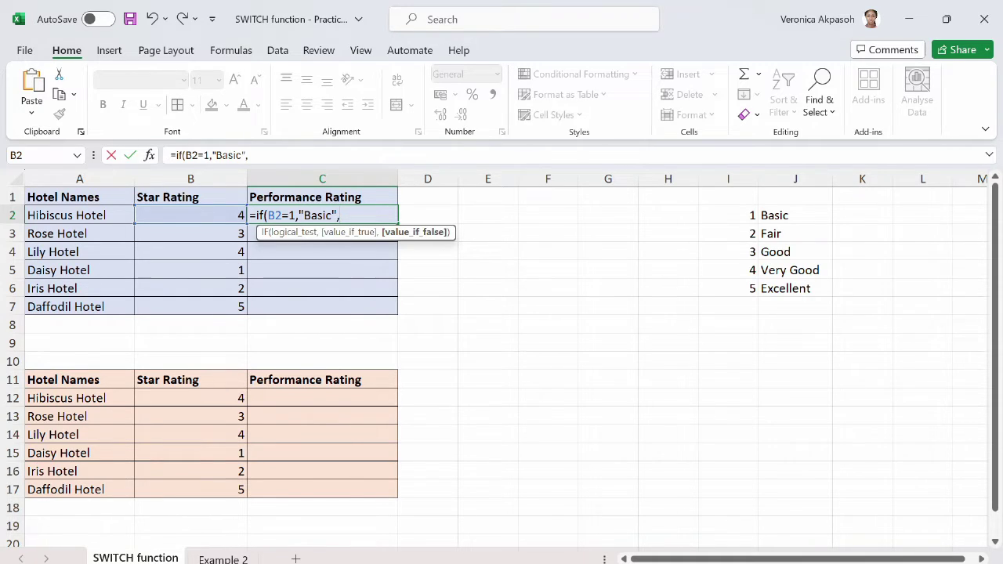
Nest further IF tests in the C2 formula that return "Fair" for B2=2 and "Good" for B2=3
{"action": "left_click", "coordinate": [213, 214]}
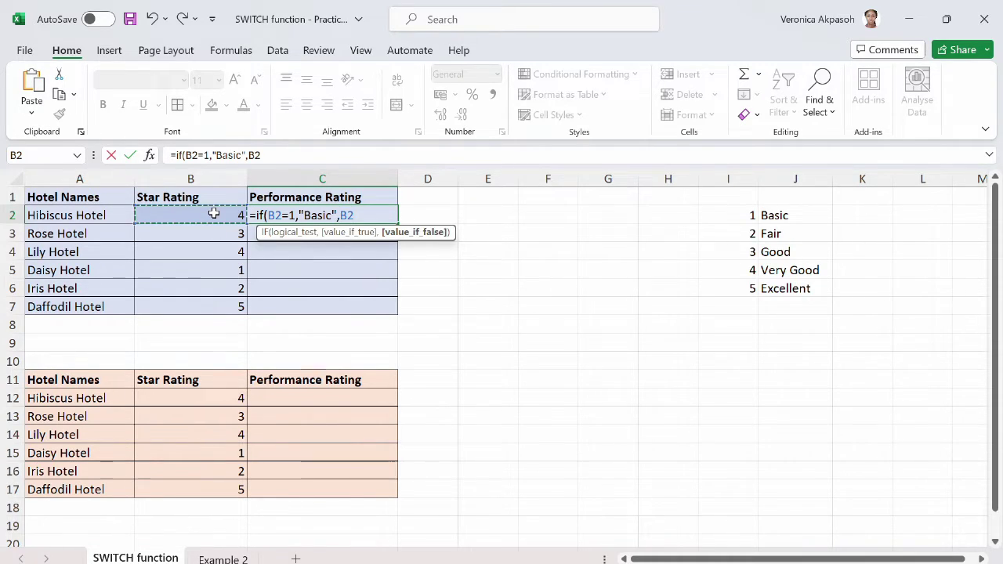
{"action": "type", "text": "=2,\"Fair"}
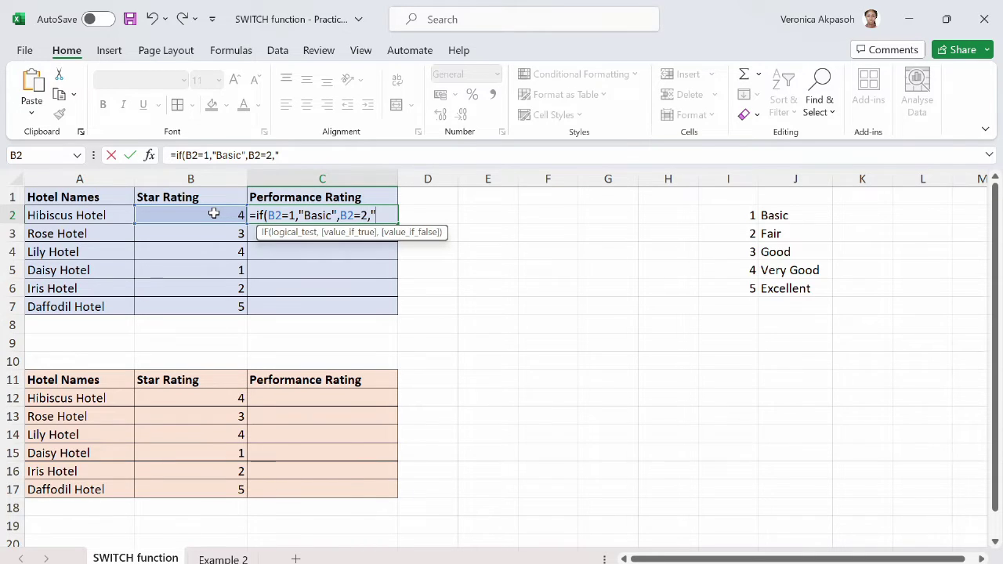
{"action": "type", "text": "\",If("}
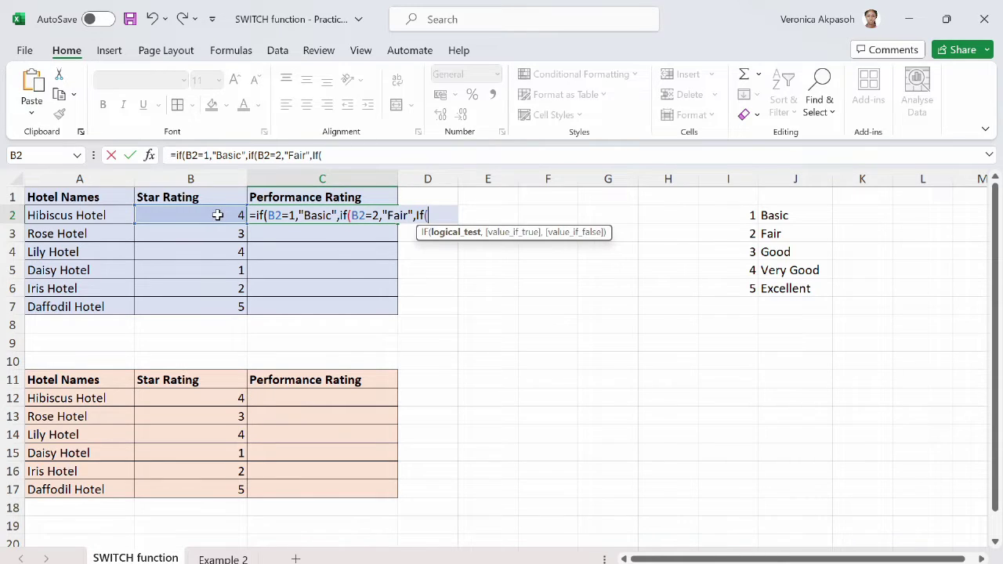
{"action": "left_click", "coordinate": [218, 214]}
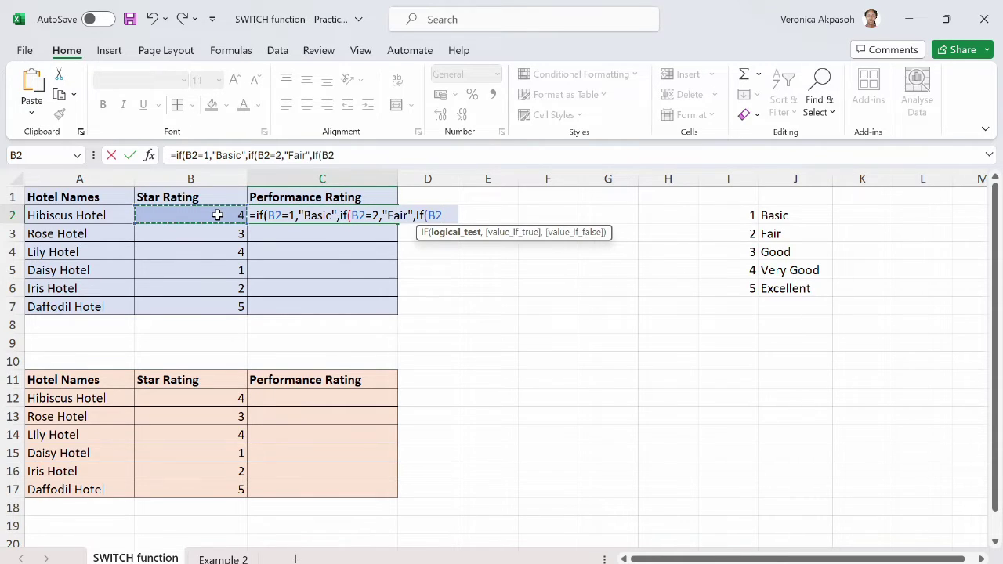
{"action": "type", "text": "=3,"}
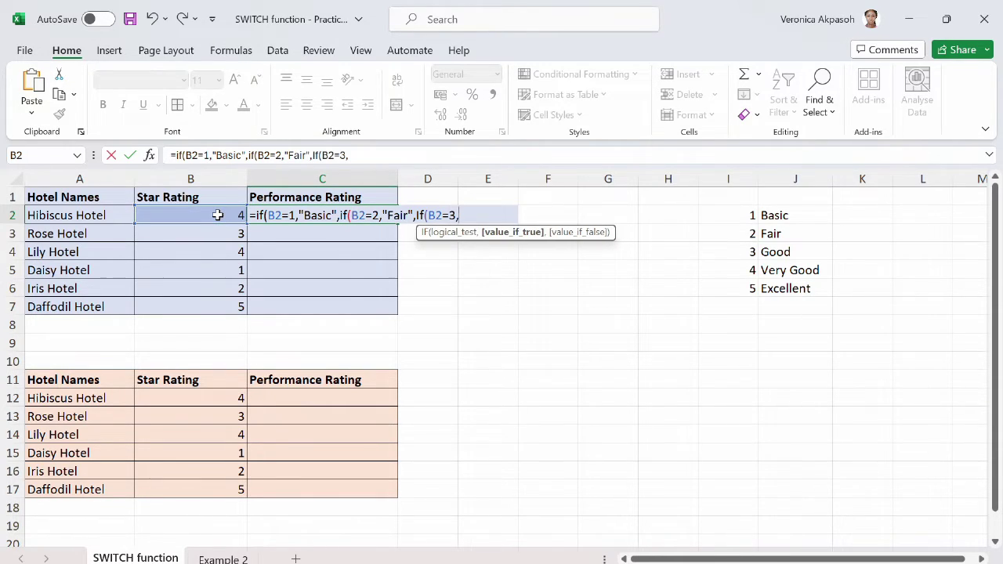
{"action": "type", "text": "\""}
{"action": "type", "text": "Good\",if"}
{"action": "type", "text": "("}
Continue the nested C2 formula with a test that returns "Very Good" for B2=4
{"action": "left_click", "coordinate": [220, 215]}
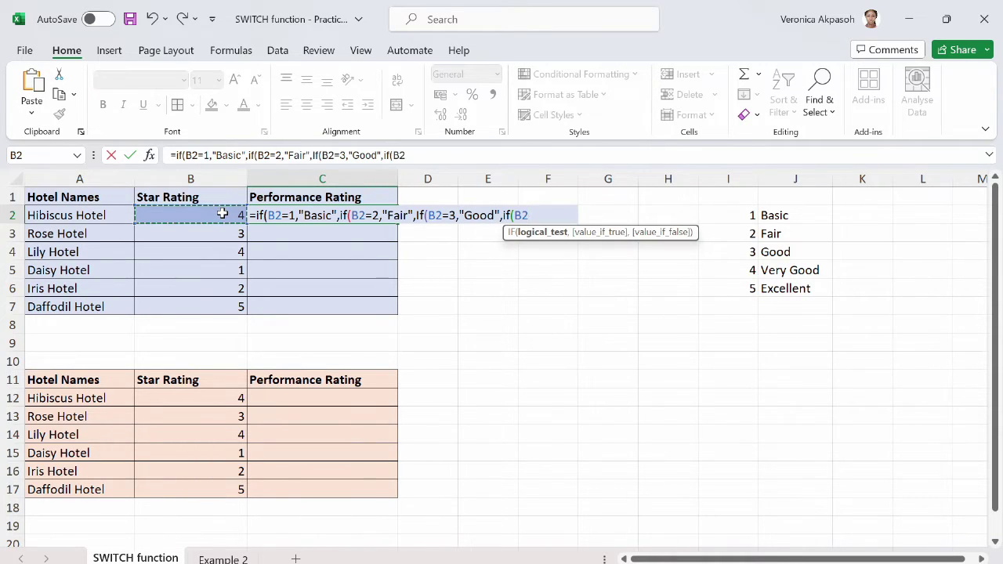
{"action": "type", "text": "=4,\"Verog"}
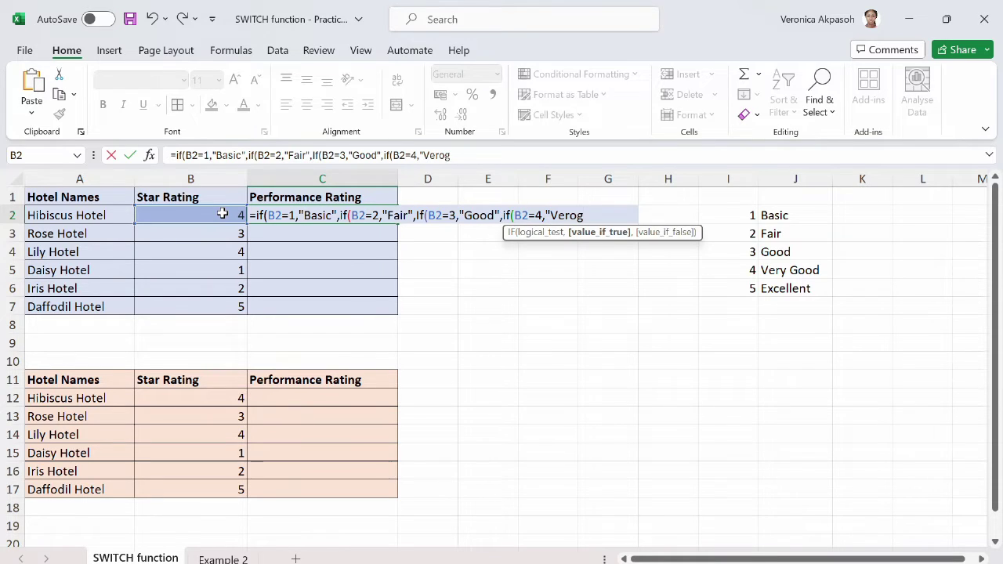
{"action": "key", "text": "BackSpace"}
{"action": "key", "text": "BackSpace"}
{"action": "type", "text": "y Good\",if("}
Complete the nested formula with "Excellent" for B2=5 and empty text "" otherwise, closing all five IF brackets
{"action": "left_click", "coordinate": [213, 212]}
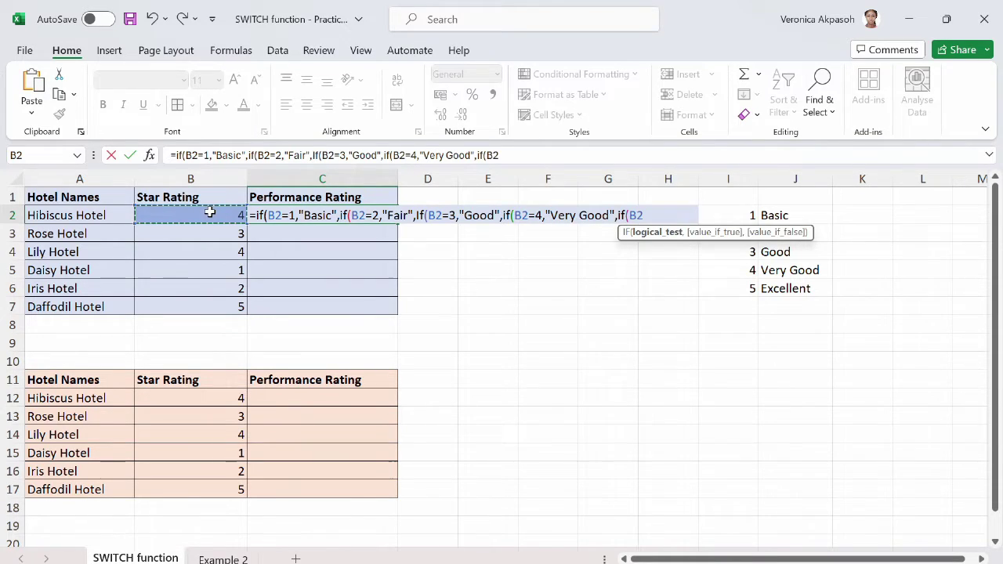
{"action": "type", "text": "="}
{"action": "type", "text": "5"}
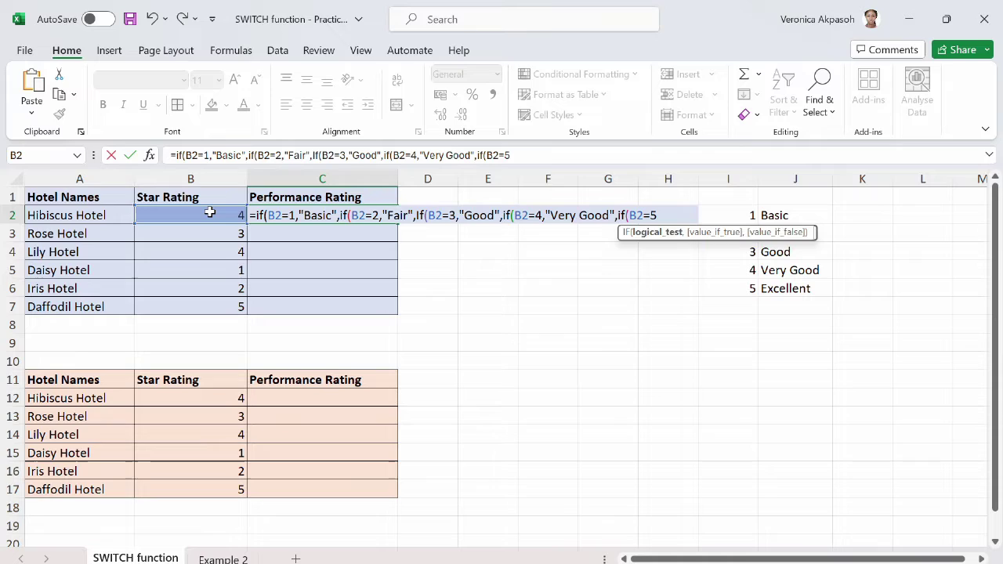
{"action": "type", "text": ",\"Excel"}
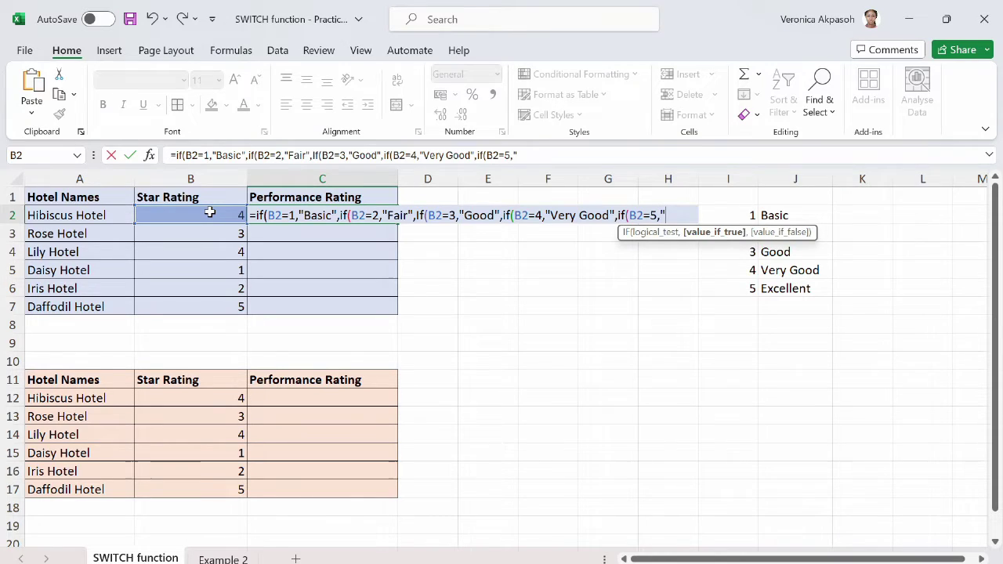
{"action": "type", "text": "lent\","}
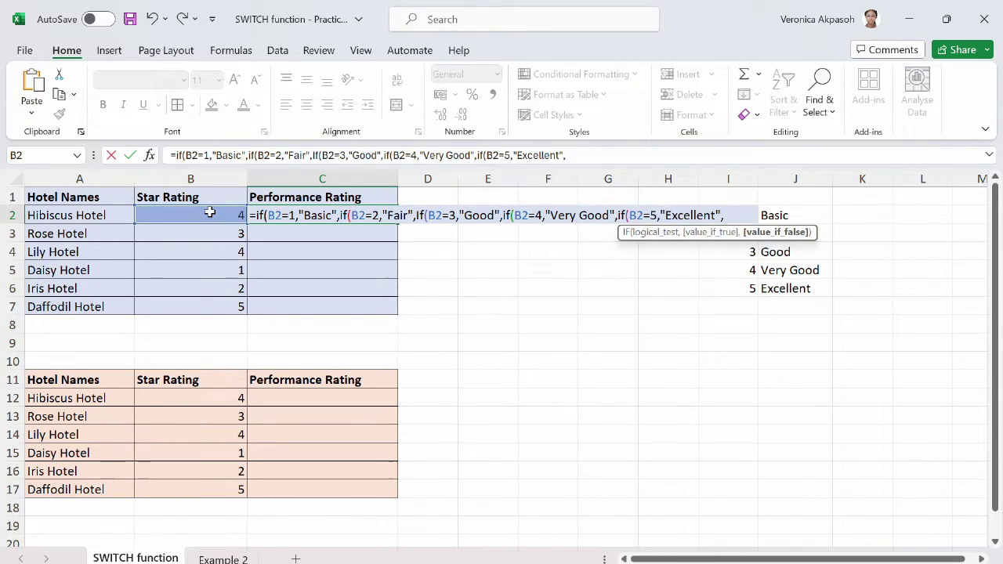
{"action": "type", "text": "\"\")))))"}
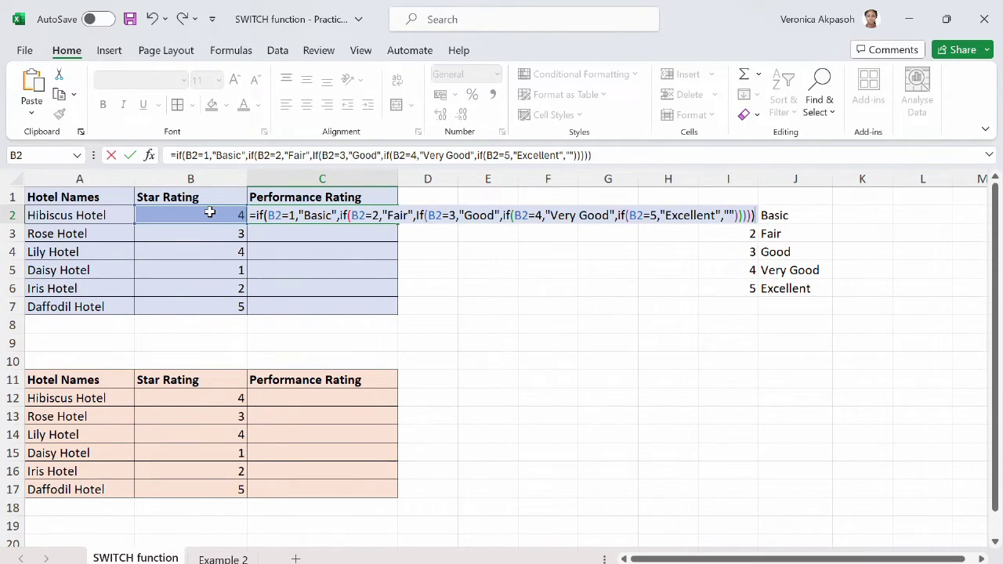
Enter the nested IF formula in C2 and fill it down to C7 for the remaining hotels
{"action": "key", "text": "Return"}
{"action": "left_click", "coordinate": [322, 212]}
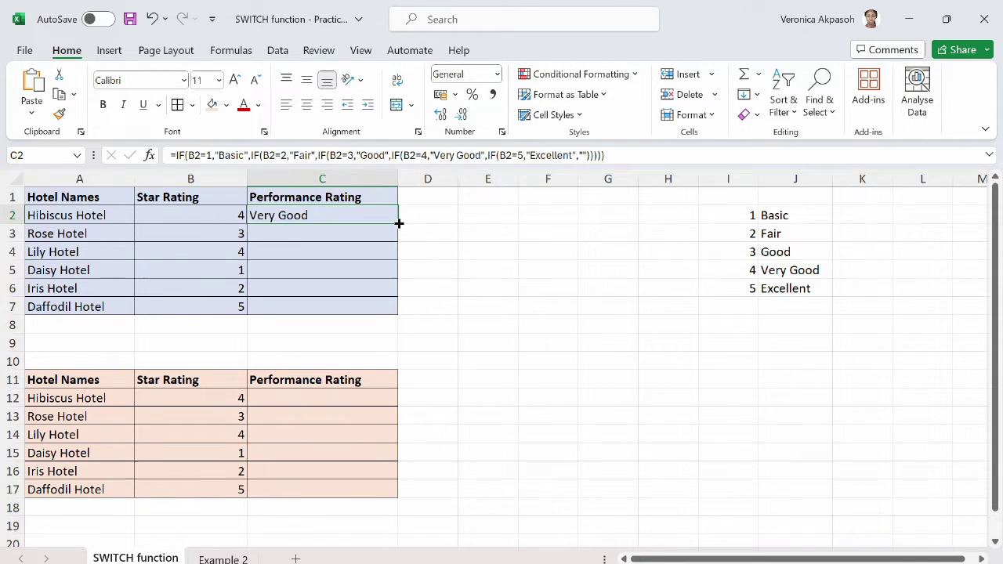
{"action": "left_click_drag", "start_coordinate": [401, 224], "coordinate": [396, 307]}
{"action": "left_click_drag", "start_coordinate": [329, 222], "coordinate": [318, 307]}
{"action": "left_click", "coordinate": [339, 266]}
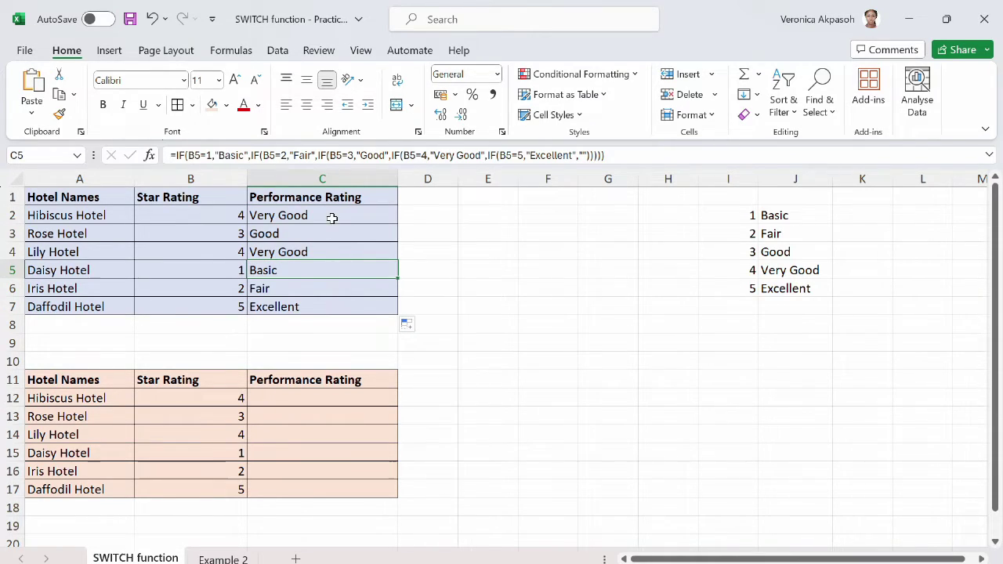
{"action": "left_click_drag", "start_coordinate": [331, 217], "coordinate": [336, 311]}
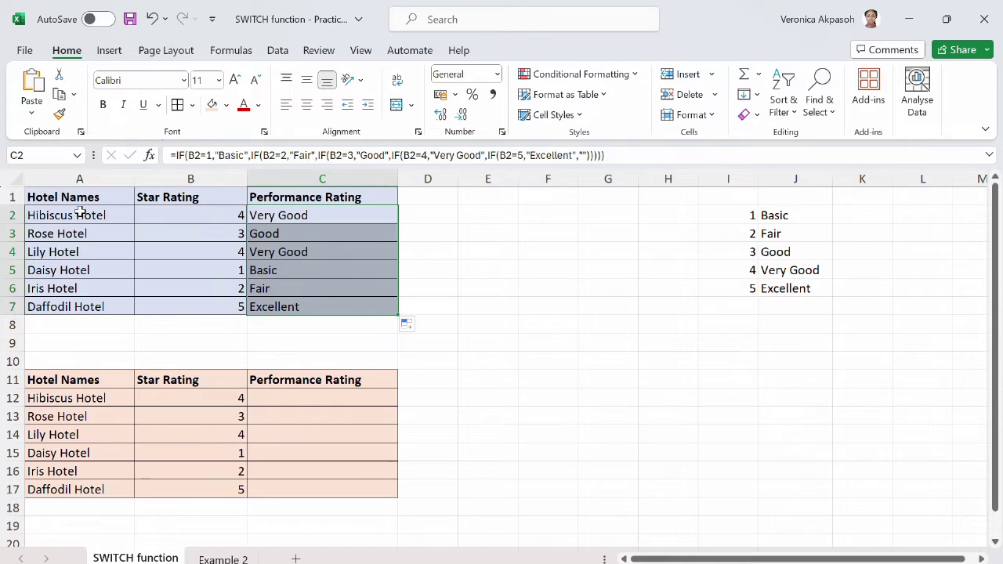
{"action": "left_click_drag", "start_coordinate": [79, 215], "coordinate": [86, 304]}
{"action": "left_click_drag", "start_coordinate": [197, 218], "coordinate": [203, 306]}
Start a SWITCH formula in C12 that uses the star rating in B12 as its expression
{"action": "left_click", "coordinate": [315, 400]}
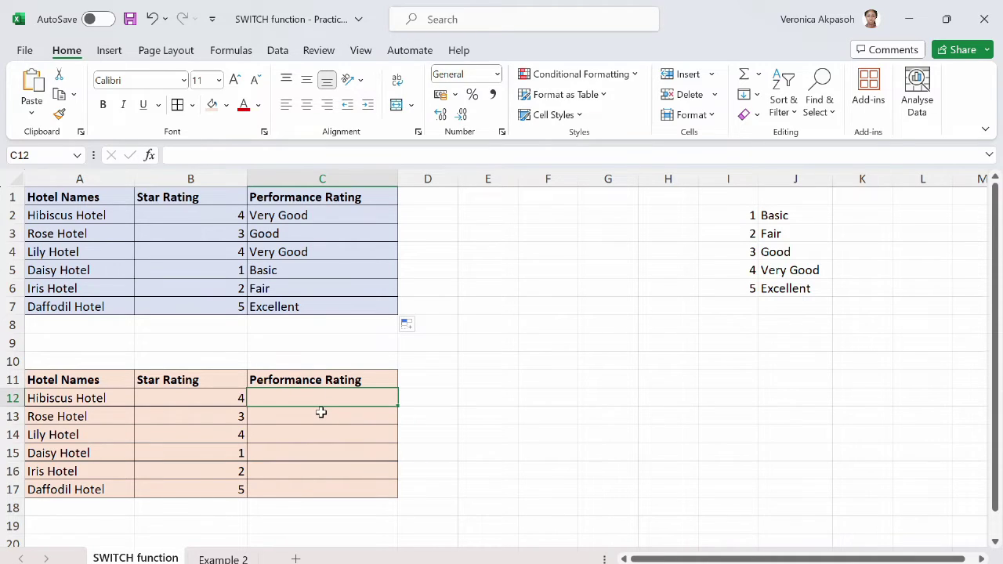
{"action": "type", "text": "="}
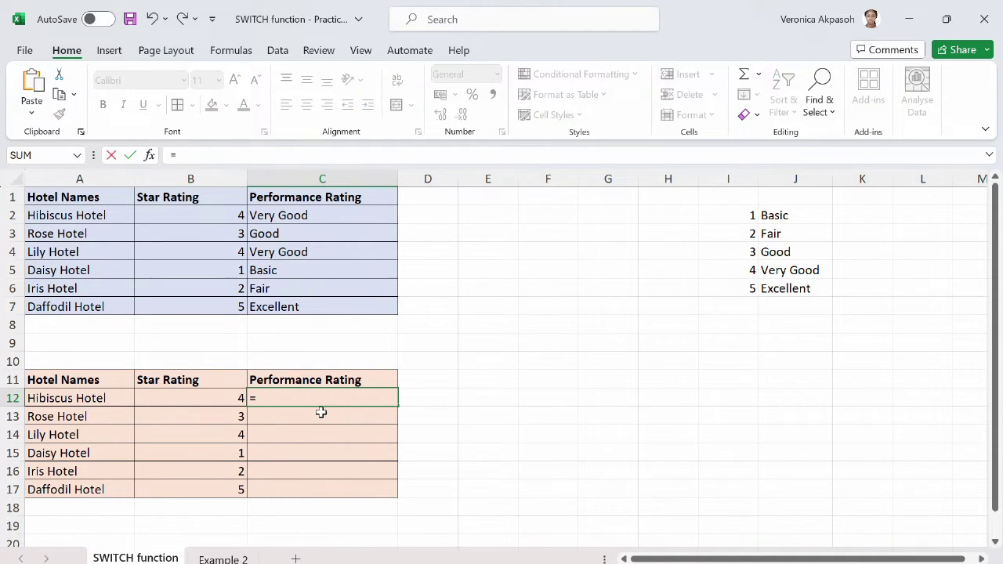
{"action": "type", "text": "switch("}
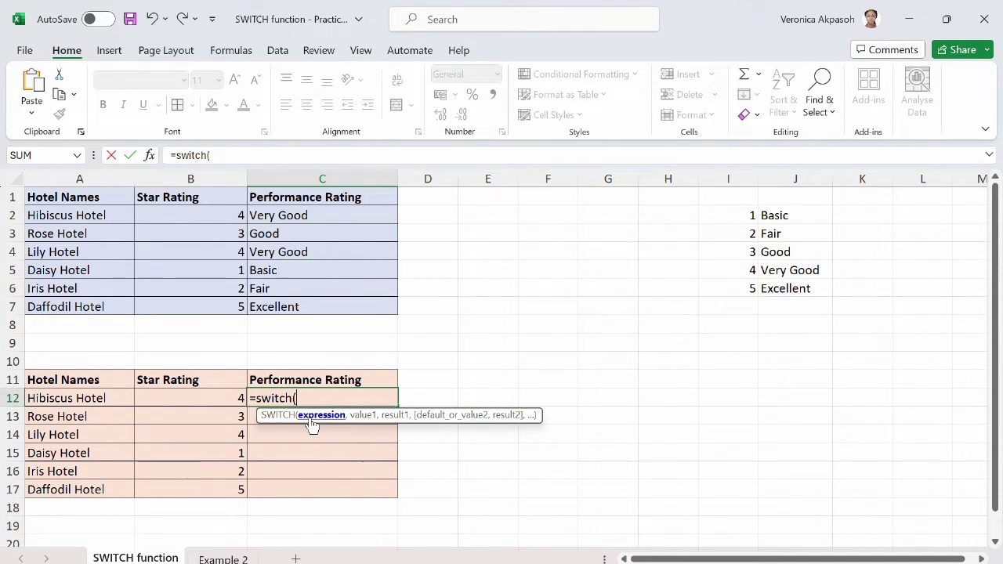
{"action": "left_click", "coordinate": [213, 400]}
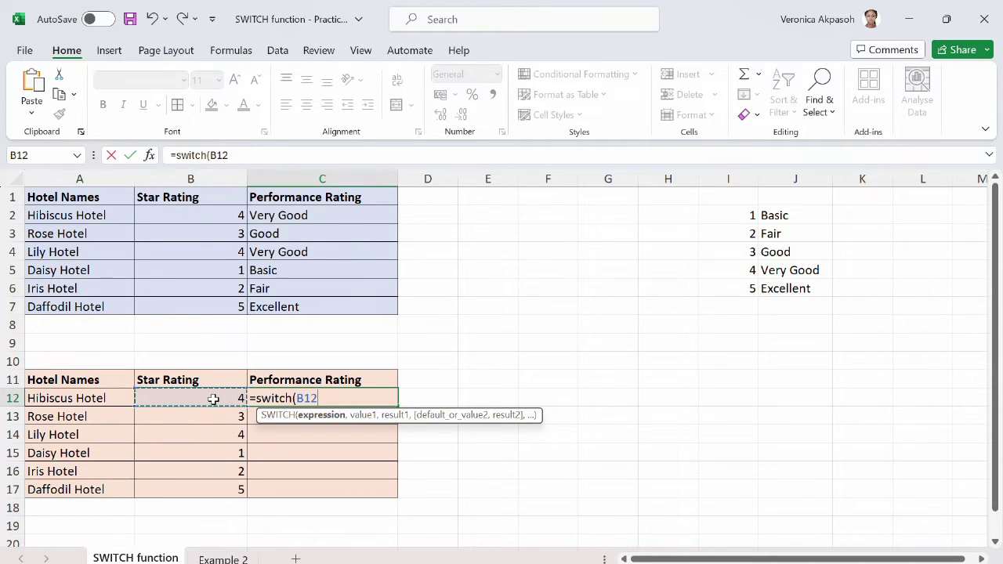
{"action": "type", "text": ","}
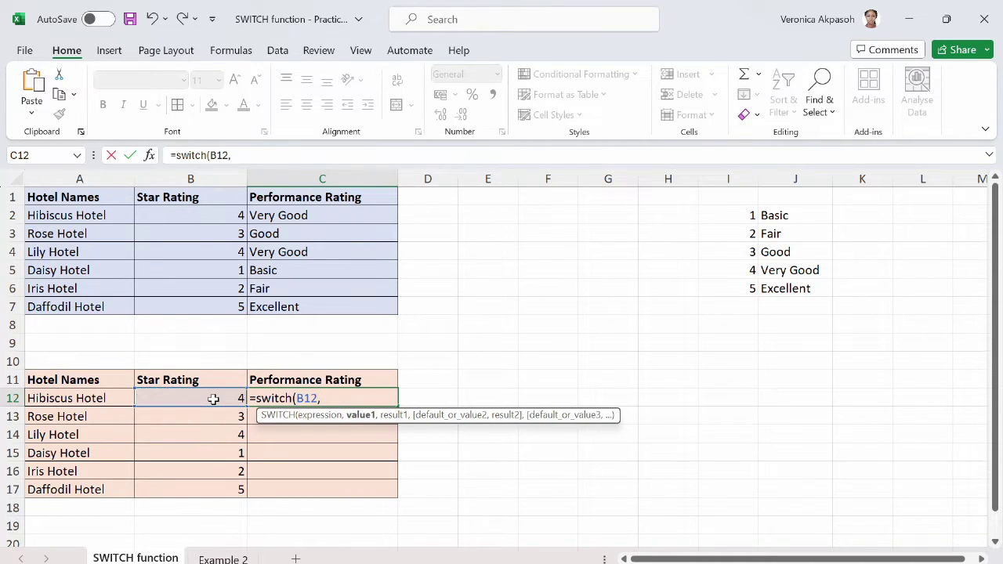
Add the first two value and result pairs to the SWITCH formula: I2 with J2 and I3 with J3
{"action": "left_click", "coordinate": [740, 216]}
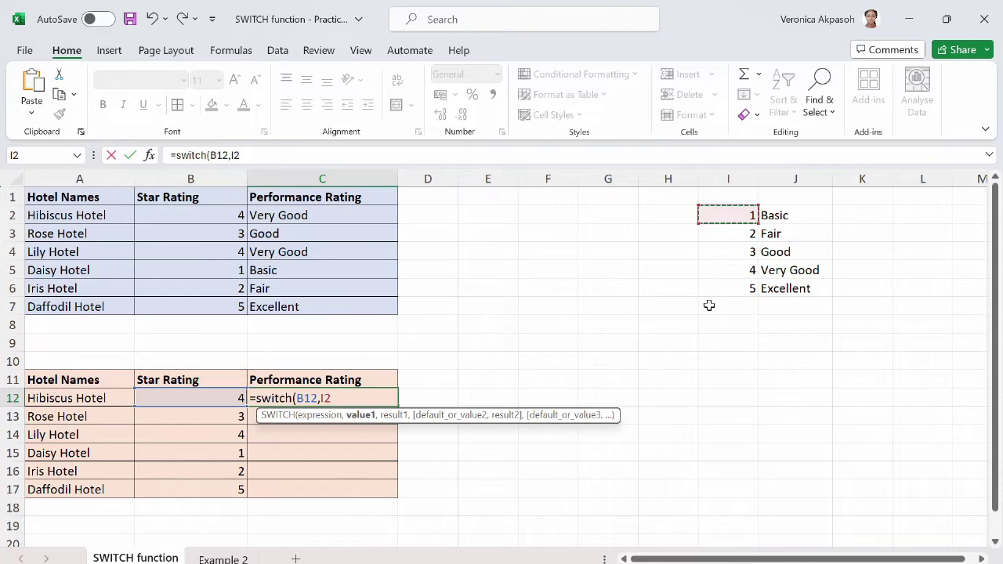
{"action": "type", "text": ","}
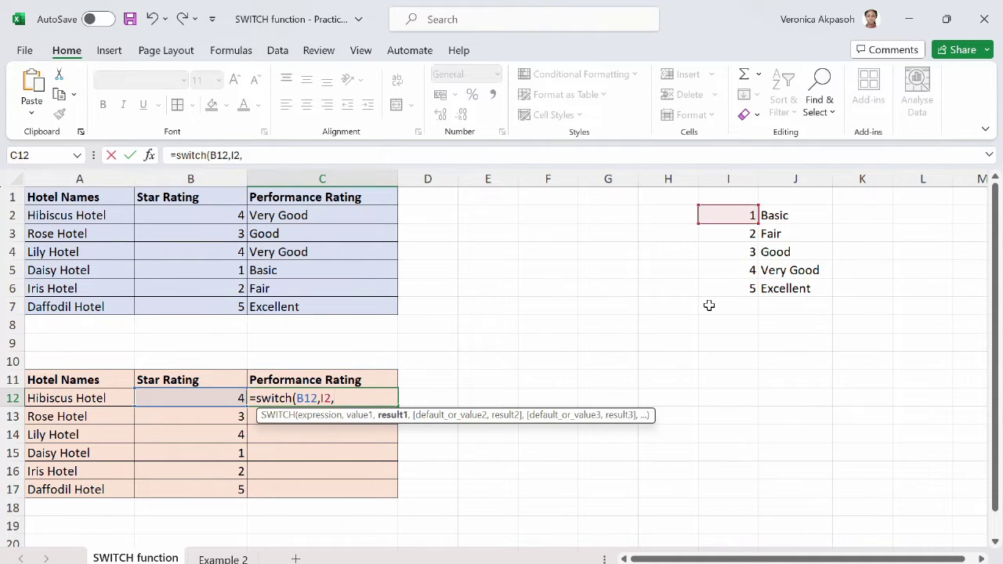
{"action": "left_click", "coordinate": [782, 217]}
{"action": "type", "text": ","}
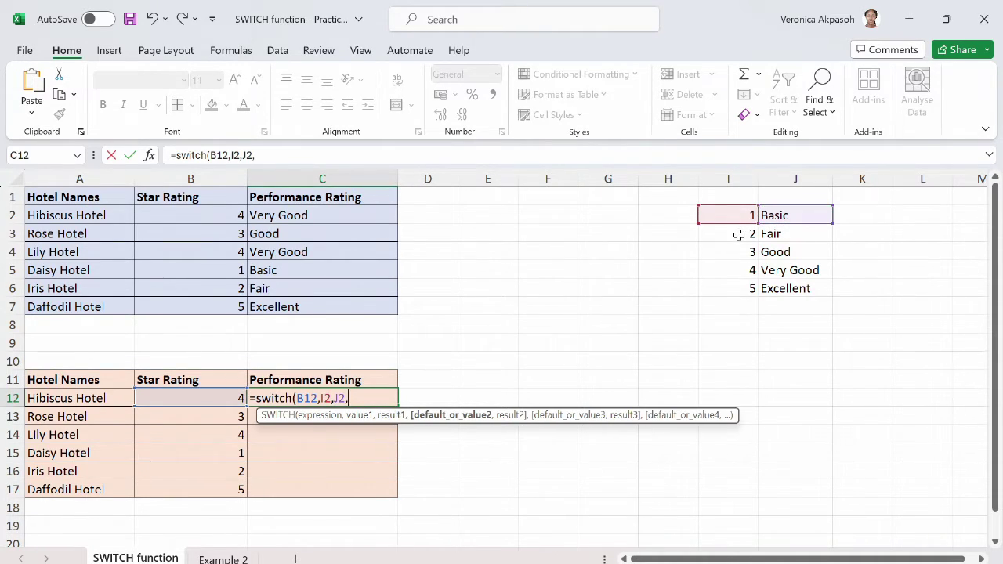
{"action": "left_click", "coordinate": [739, 235]}
{"action": "type", "text": ","}
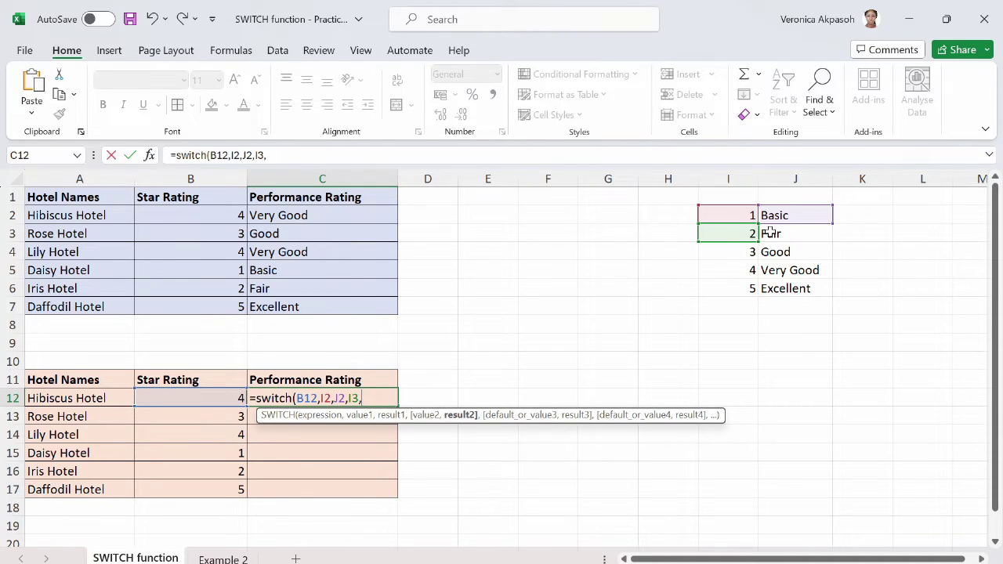
{"action": "left_click", "coordinate": [768, 232]}
{"action": "type", "text": ","}
Add the third and fourth value and result pairs to the SWITCH formula: I4 with J4 and I5 with J5
{"action": "left_click", "coordinate": [741, 251]}
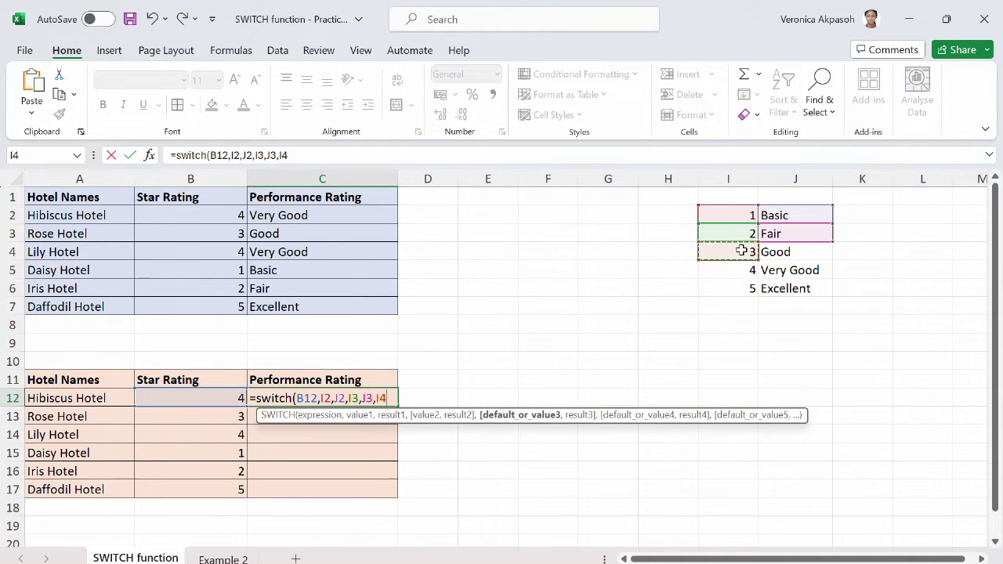
{"action": "type", "text": ","}
{"action": "left_click", "coordinate": [770, 253]}
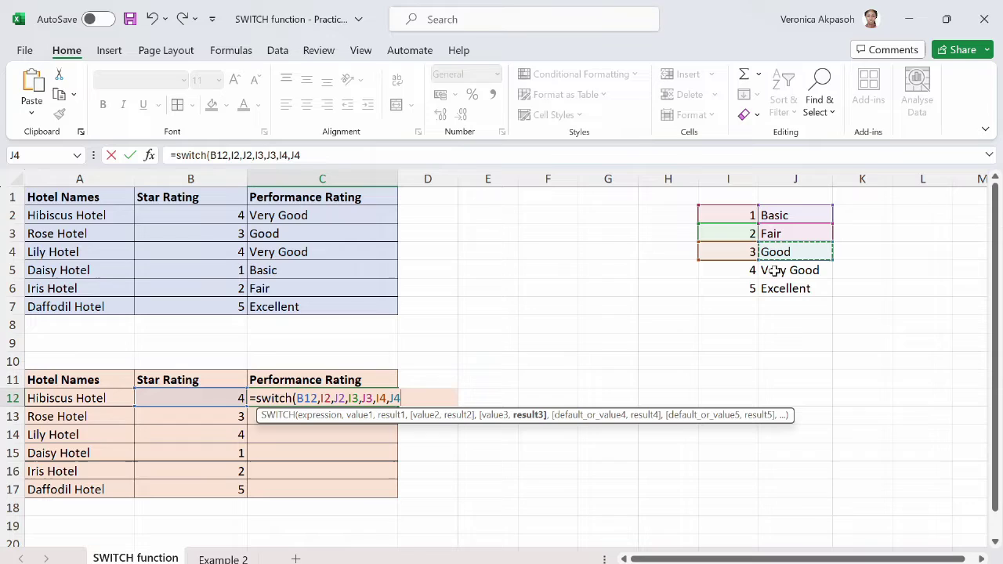
{"action": "type", "text": ","}
{"action": "left_click", "coordinate": [747, 270]}
{"action": "type", "text": ","}
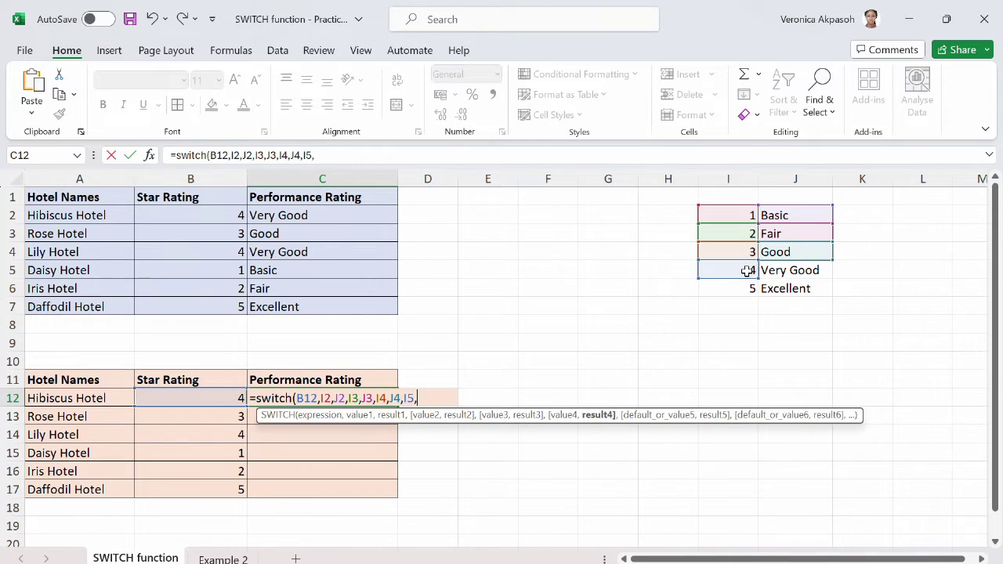
{"action": "left_click", "coordinate": [784, 276]}
{"action": "type", "text": ","}
Complete the SWITCH formula with the pair I6 and J6 and empty text "" as the default, closing the bracket
{"action": "left_click", "coordinate": [744, 291]}
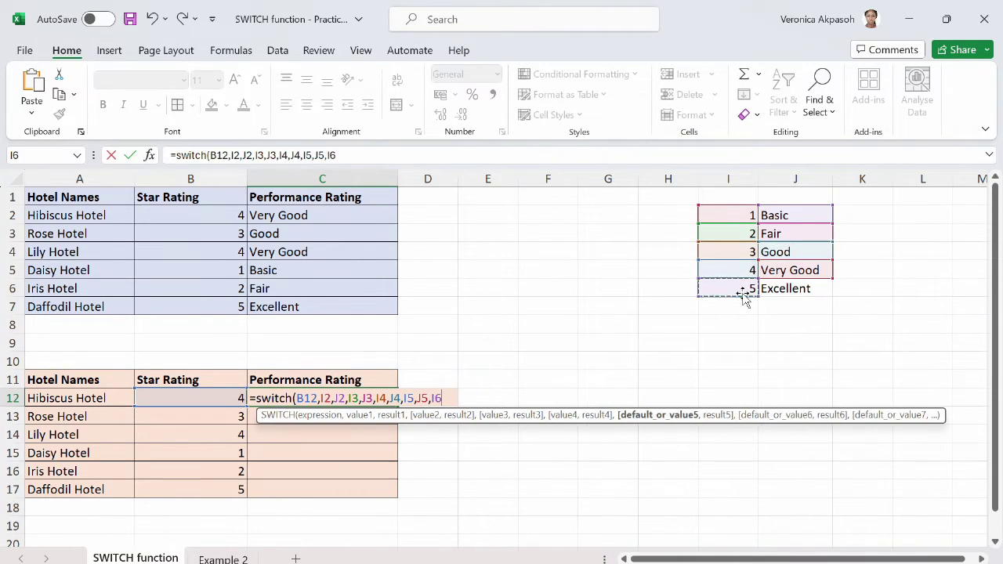
{"action": "type", "text": ","}
{"action": "left_click", "coordinate": [786, 289]}
{"action": "type", "text": ","}
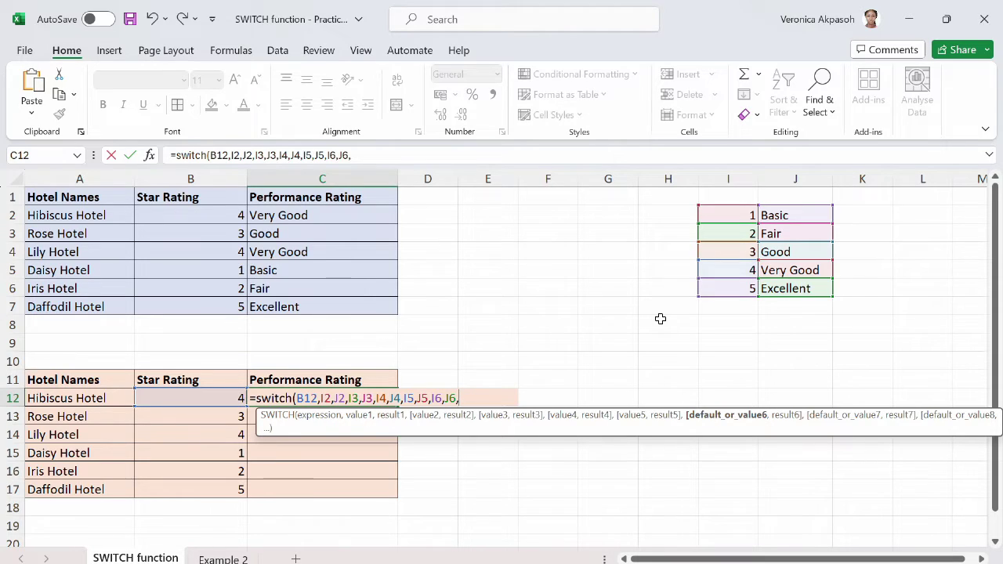
{"action": "type", "text": "\"\")"}
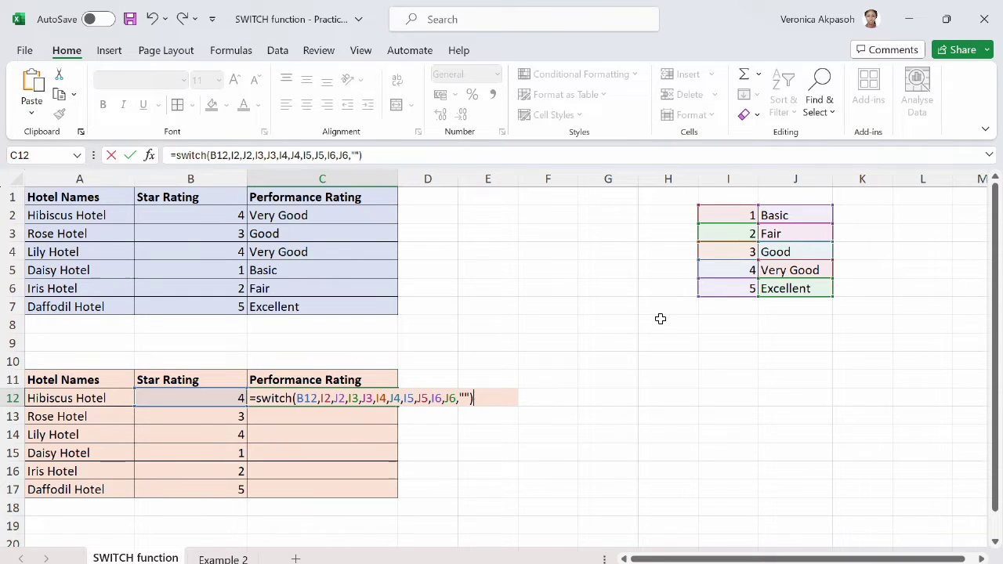
Make the references I2 through J6 in the SWITCH formula absolute and enter the formula in C12
{"action": "left_click_drag", "start_coordinate": [320, 398], "coordinate": [456, 398]}
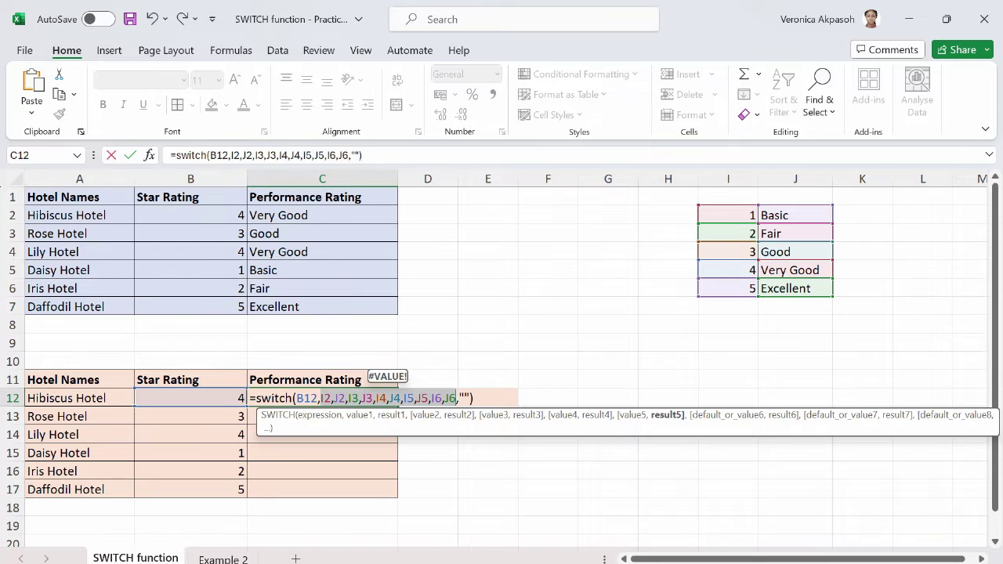
{"action": "key", "text": "F4"}
{"action": "key", "text": "Return"}
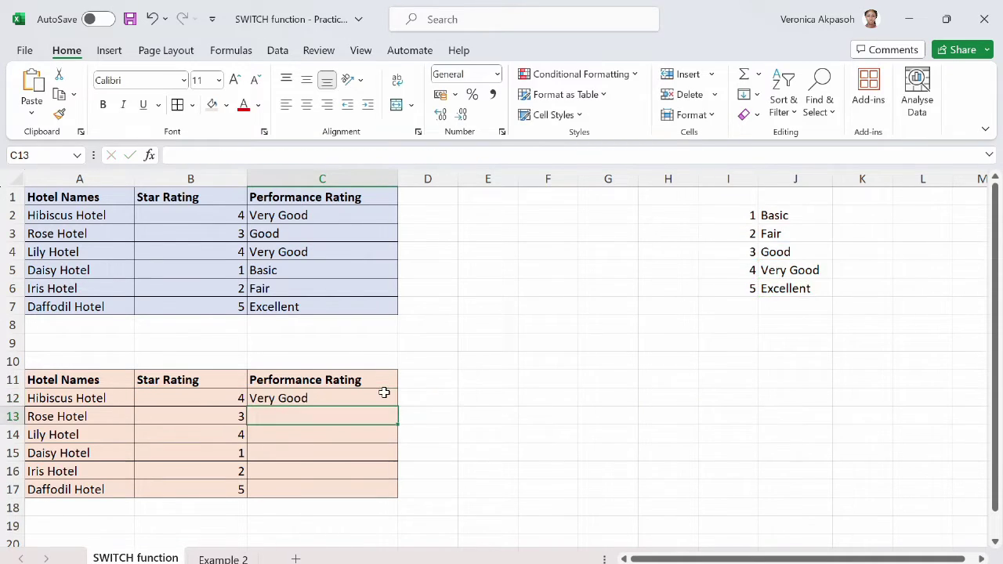
Fill the SWITCH formula from C12 down to C17 for the remaining hotels
{"action": "left_click", "coordinate": [384, 393]}
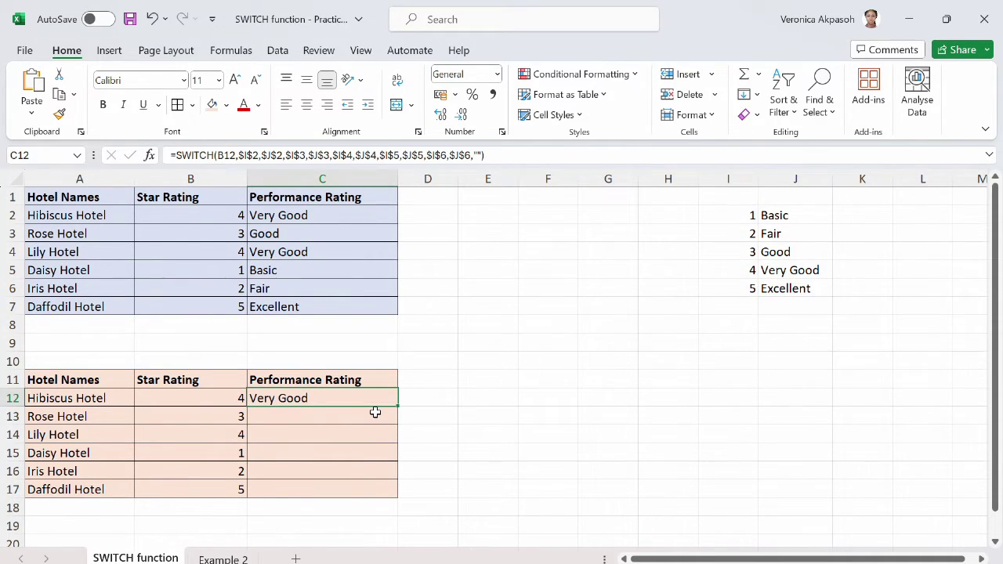
{"action": "left_click_drag", "start_coordinate": [396, 408], "coordinate": [387, 499]}
{"action": "left_click", "coordinate": [358, 428]}
{"action": "left_click", "coordinate": [329, 458]}
{"action": "left_click", "coordinate": [319, 402]}
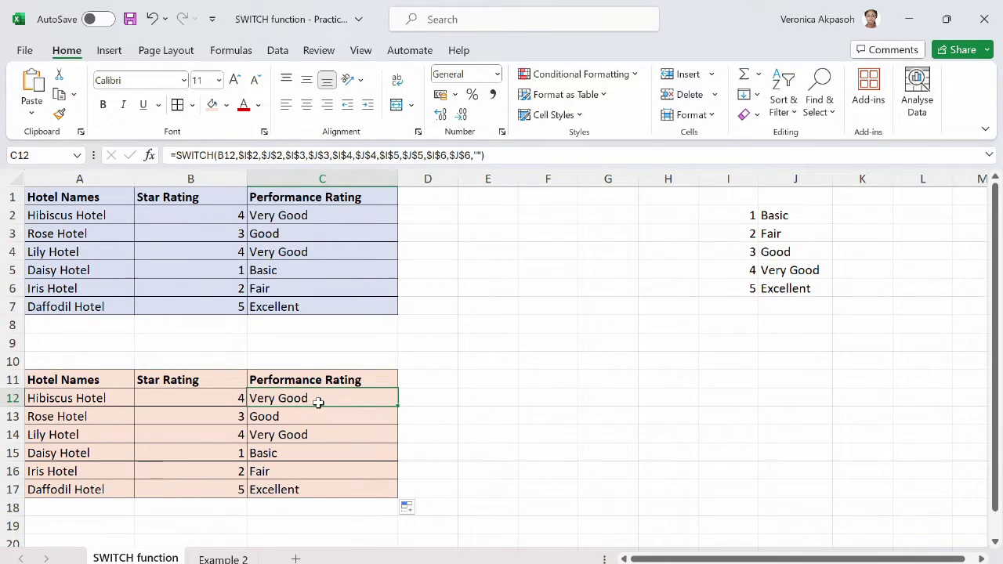
Examine the references in the C12 SWITCH formula and compare it with the nested IF formulas in the upper table
{"action": "left_click", "coordinate": [206, 399]}
{"action": "left_click", "coordinate": [290, 399]}
{"action": "key", "text": "F2"}
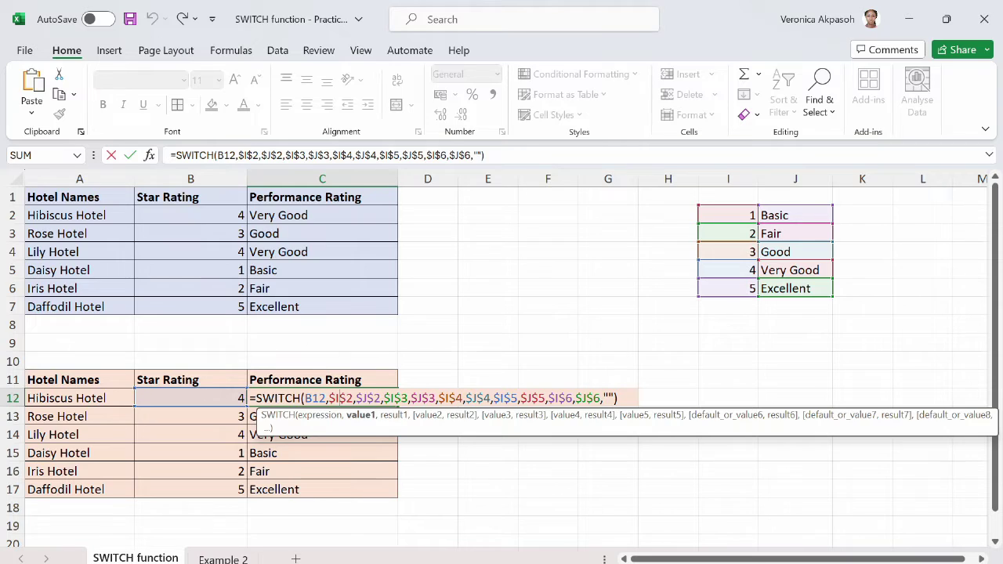
{"action": "left_click", "coordinate": [364, 398]}
{"action": "key", "text": "Return"}
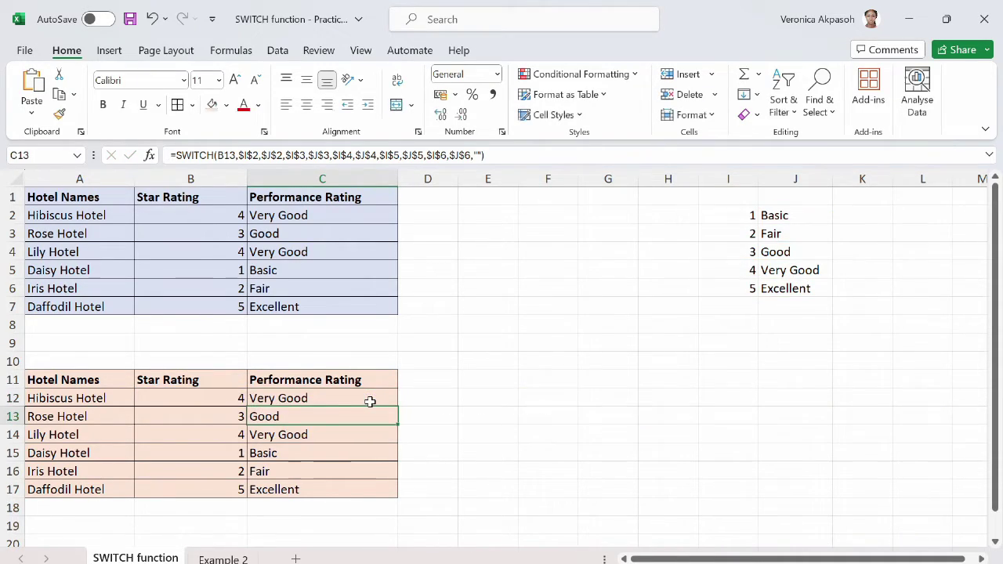
{"action": "left_click_drag", "start_coordinate": [316, 270], "coordinate": [318, 256]}
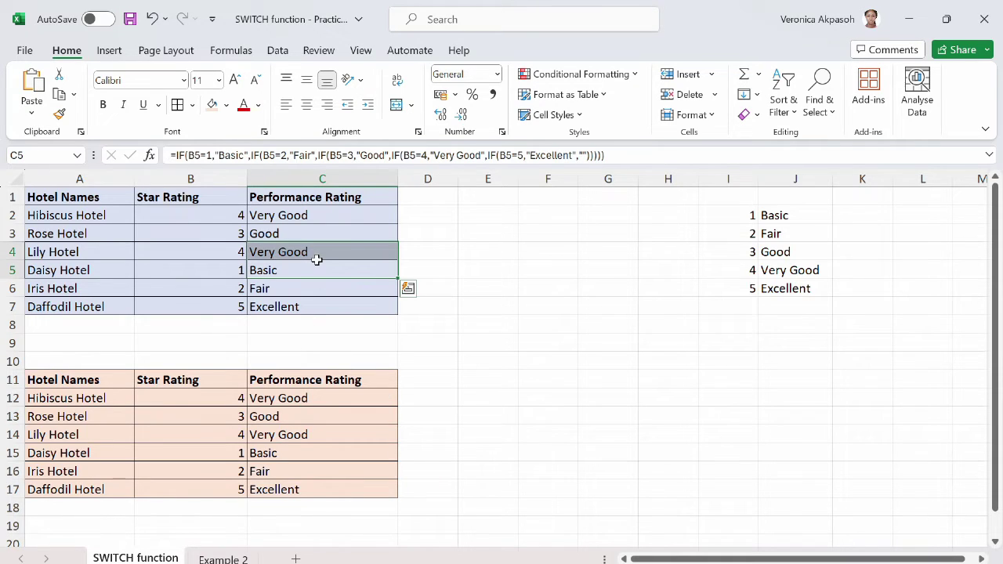
{"action": "left_click", "coordinate": [336, 228]}
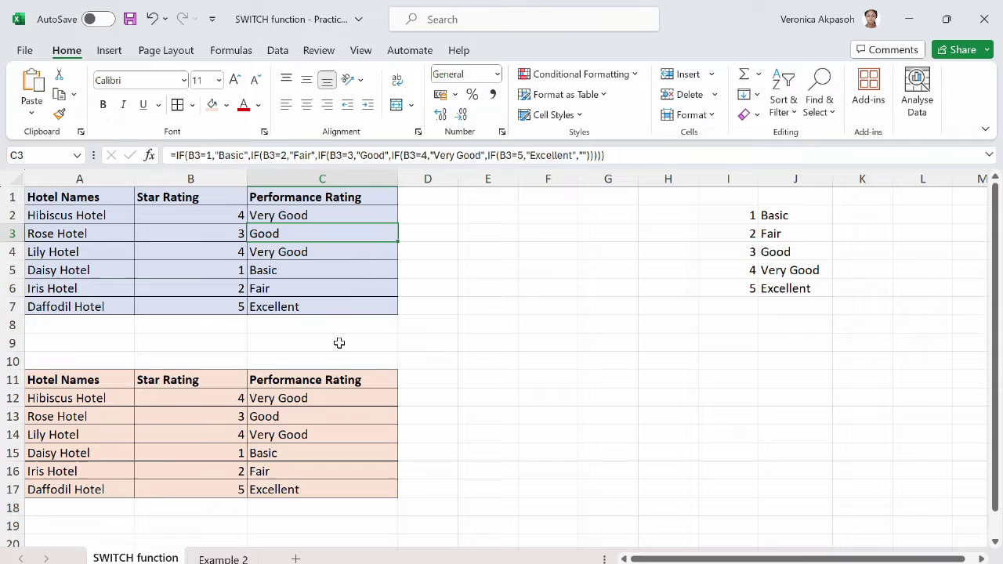
{"action": "left_click", "coordinate": [334, 405]}
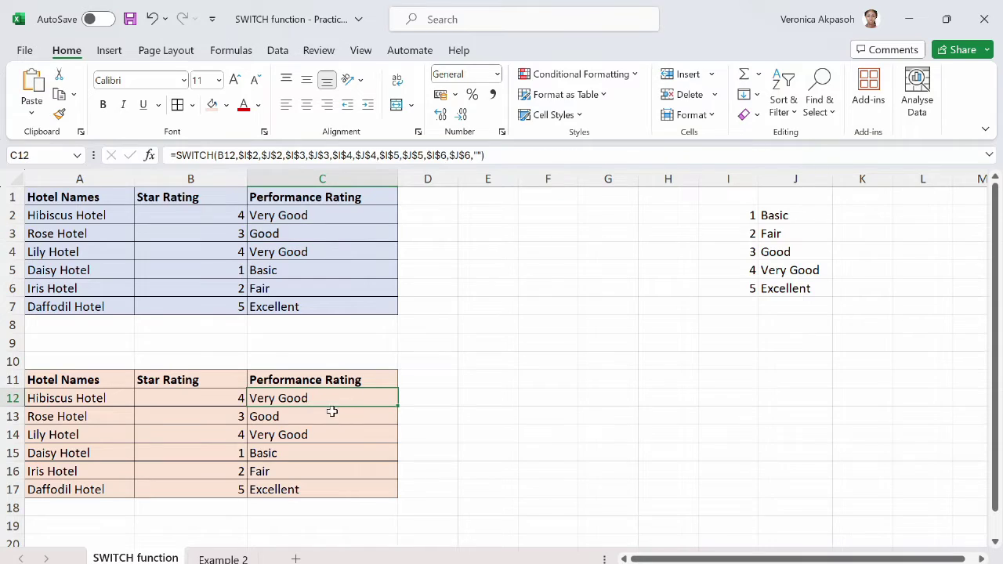
{"action": "left_click", "coordinate": [318, 259]}
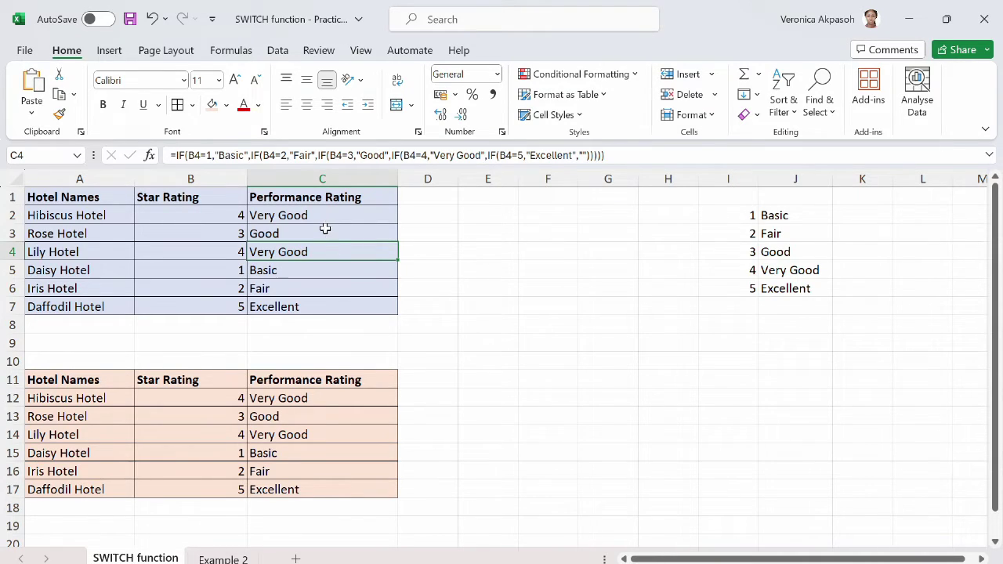
{"action": "left_click", "coordinate": [329, 284]}
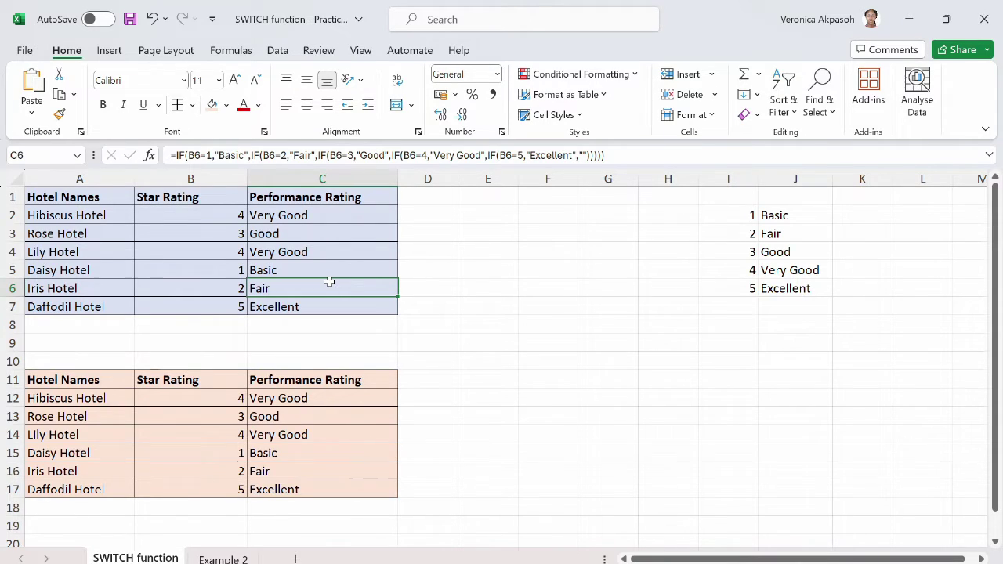
{"action": "left_click", "coordinate": [329, 268]}
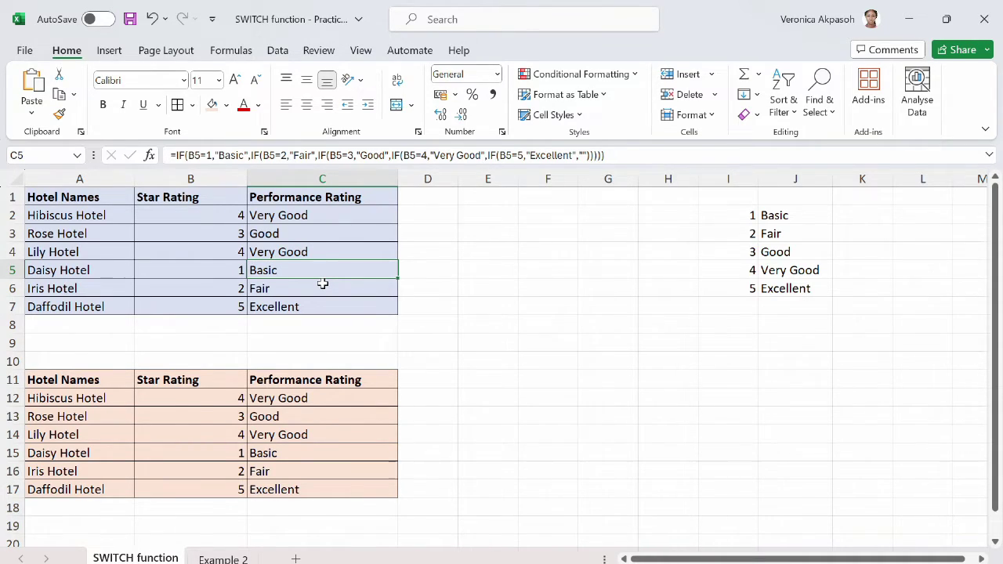
Open the Example 2 sheet and review the staff names, their business units and the business unit list above
{"action": "left_click", "coordinate": [206, 556]}
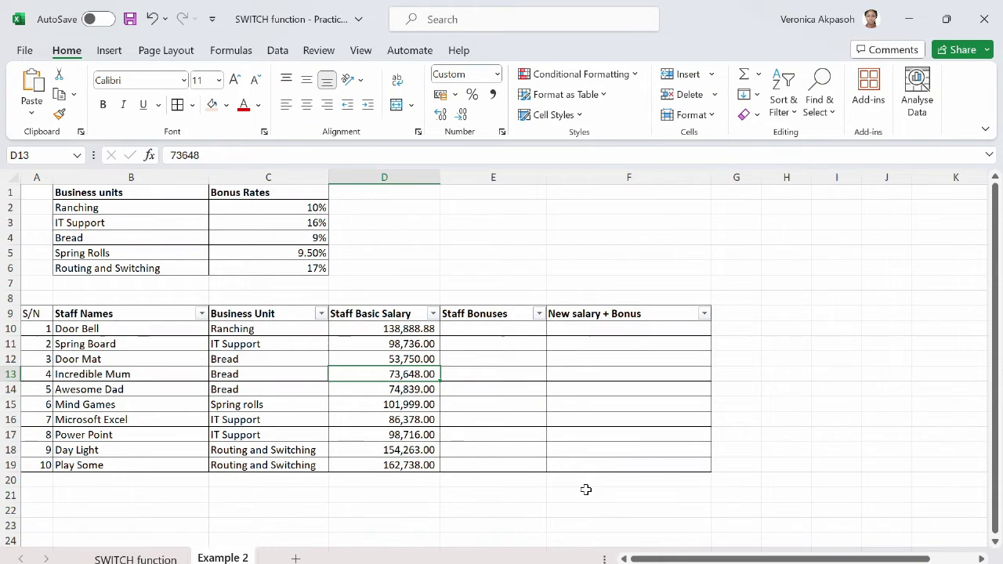
{"action": "scroll", "coordinate": [490, 383], "scroll_direction": "up", "scroll_amount": 1, "text": "ctrl"}
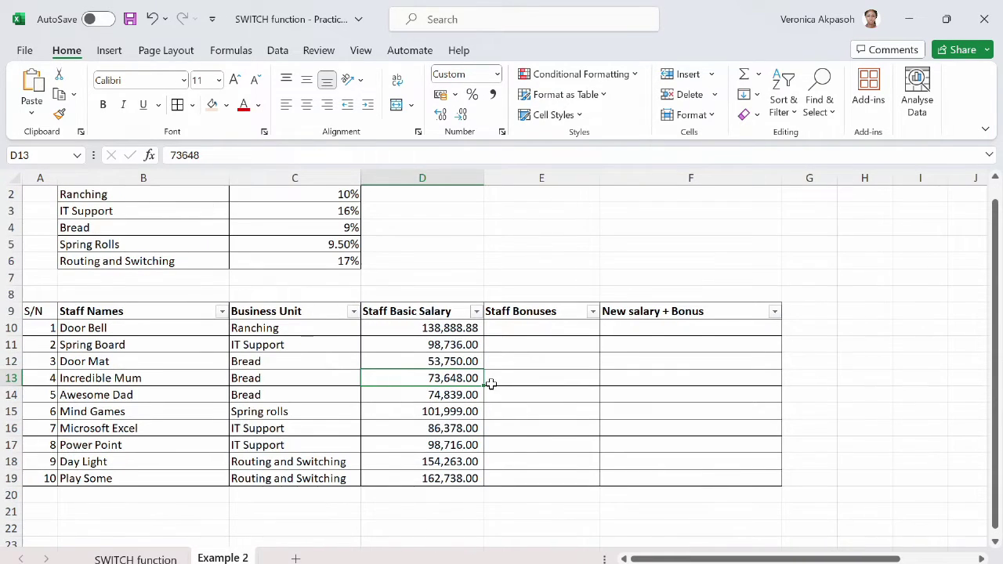
{"action": "scroll", "coordinate": [490, 383], "scroll_direction": "up", "scroll_amount": 1}
{"action": "left_click_drag", "start_coordinate": [132, 345], "coordinate": [134, 492]}
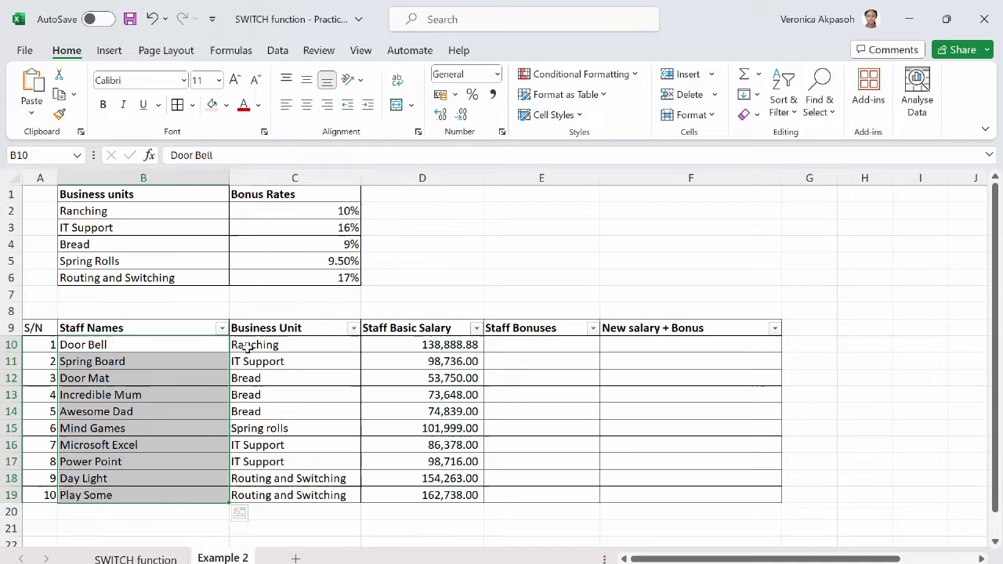
{"action": "left_click_drag", "start_coordinate": [263, 347], "coordinate": [274, 493]}
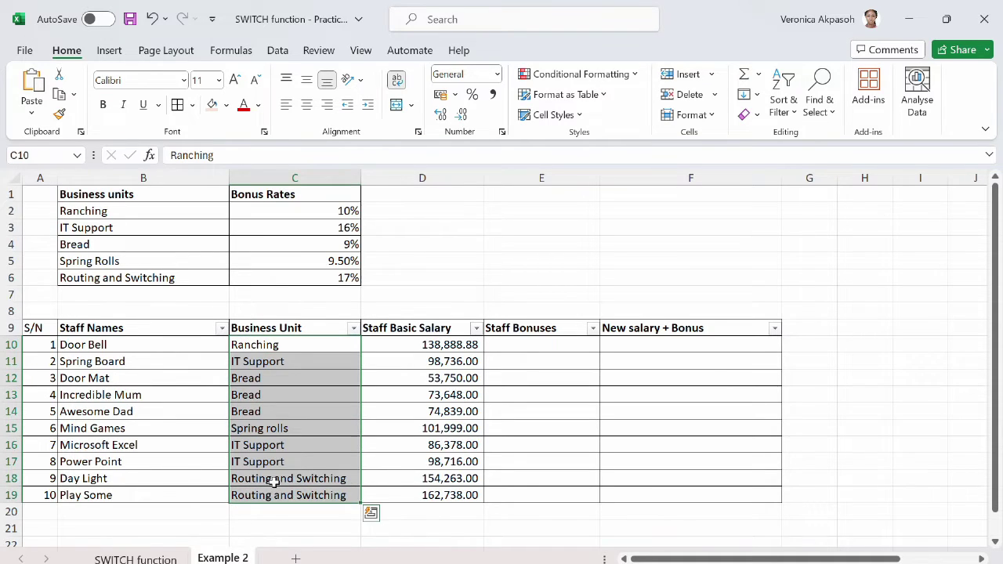
{"action": "left_click_drag", "start_coordinate": [97, 211], "coordinate": [101, 275]}
{"action": "left_click", "coordinate": [292, 348]}
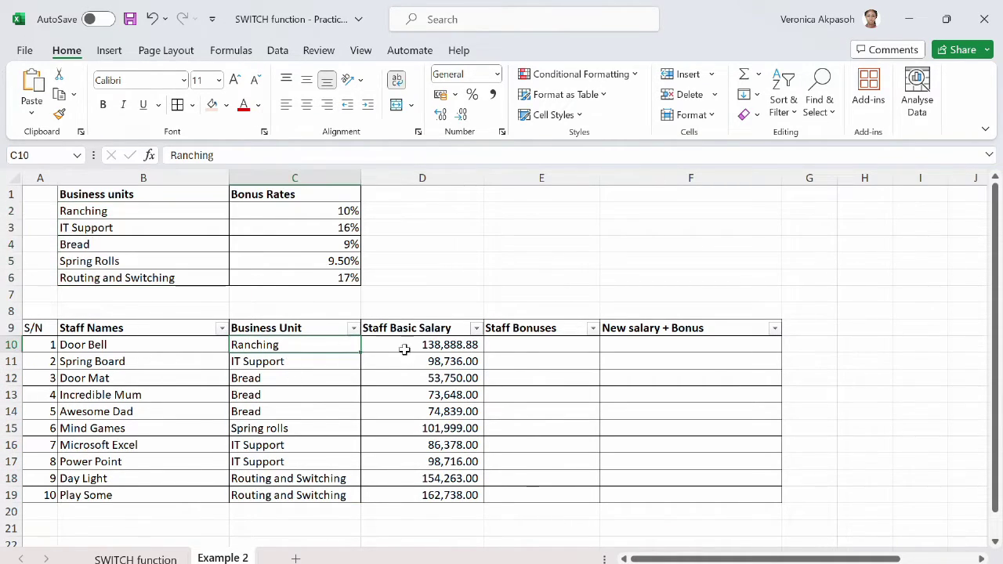
Review the staff names, business units, basic salaries, bonus rates table and the empty Staff Bonuses and New salary + Bonus columns
{"action": "left_click_drag", "start_coordinate": [125, 347], "coordinate": [129, 496]}
{"action": "left_click_drag", "start_coordinate": [305, 347], "coordinate": [303, 496]}
{"action": "left_click_drag", "start_coordinate": [439, 345], "coordinate": [427, 495]}
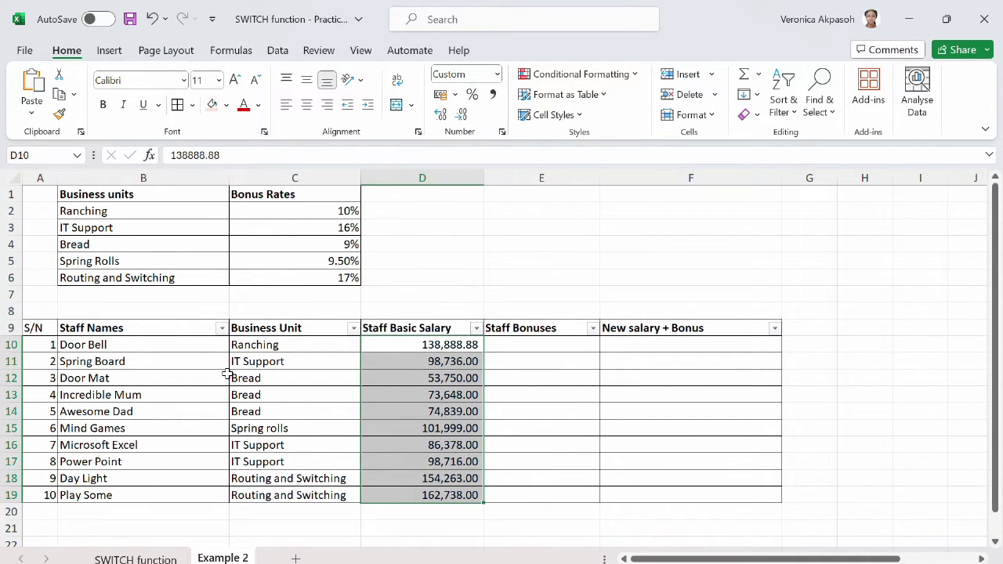
{"action": "left_click_drag", "start_coordinate": [173, 213], "coordinate": [316, 277]}
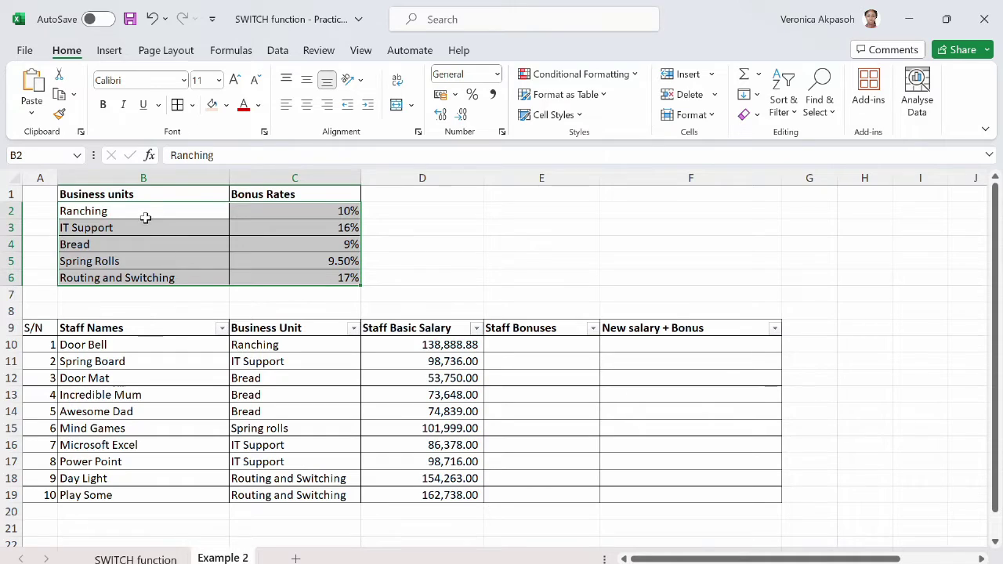
{"action": "left_click_drag", "start_coordinate": [145, 218], "coordinate": [144, 277]}
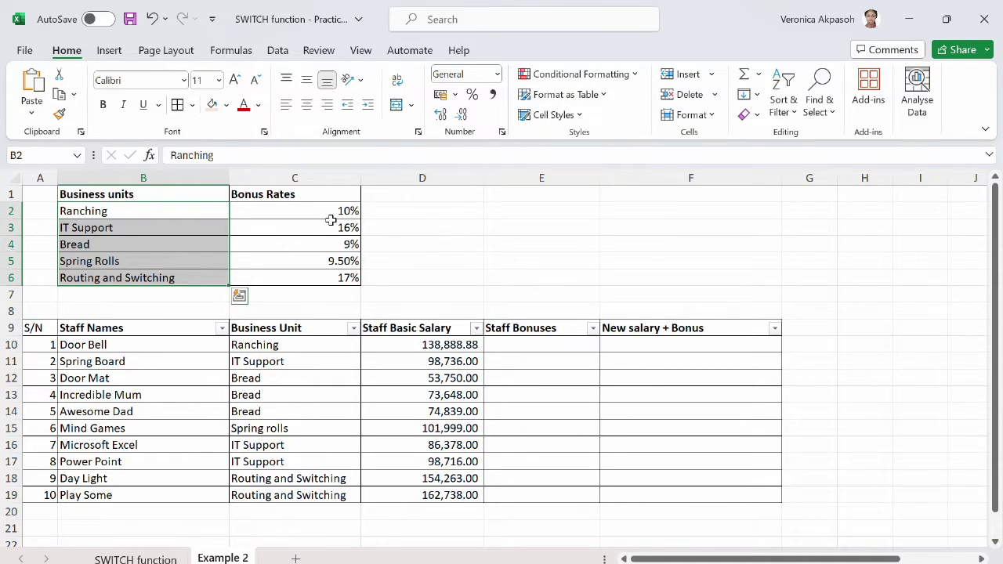
{"action": "left_click_drag", "start_coordinate": [329, 215], "coordinate": [329, 284]}
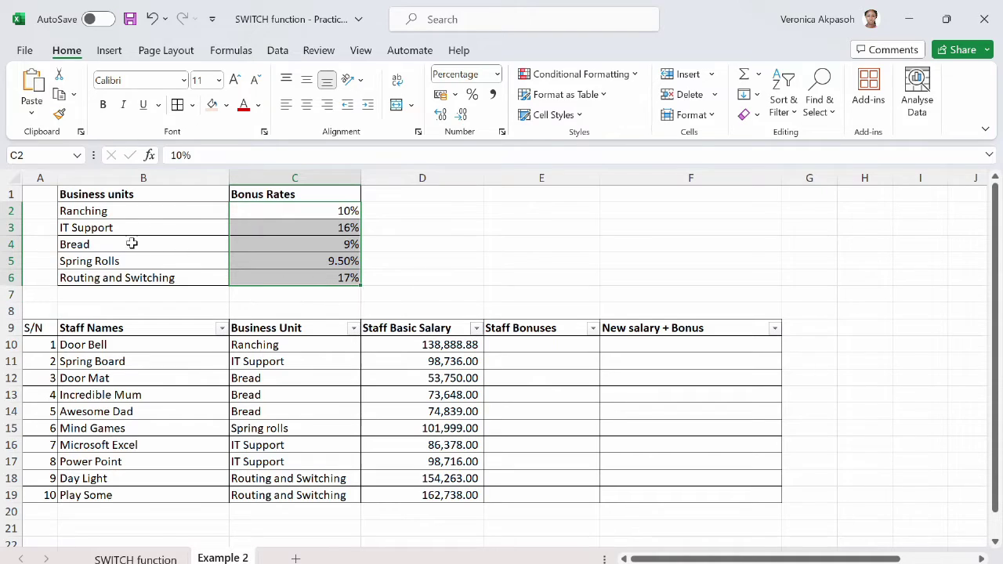
{"action": "left_click_drag", "start_coordinate": [162, 208], "coordinate": [161, 278]}
{"action": "left_click", "coordinate": [407, 359]}
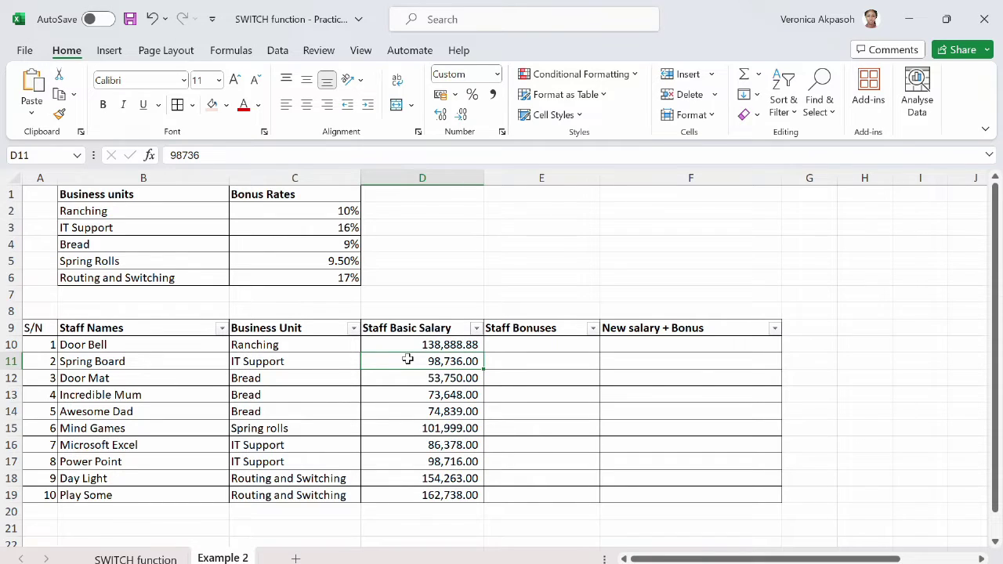
{"action": "left_click", "coordinate": [538, 346]}
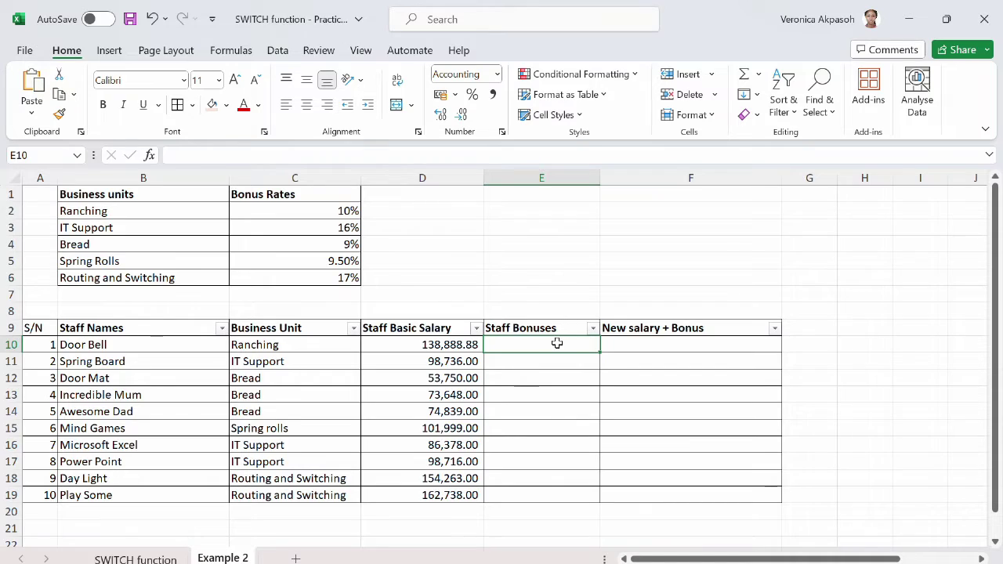
{"action": "key", "text": "Right"}
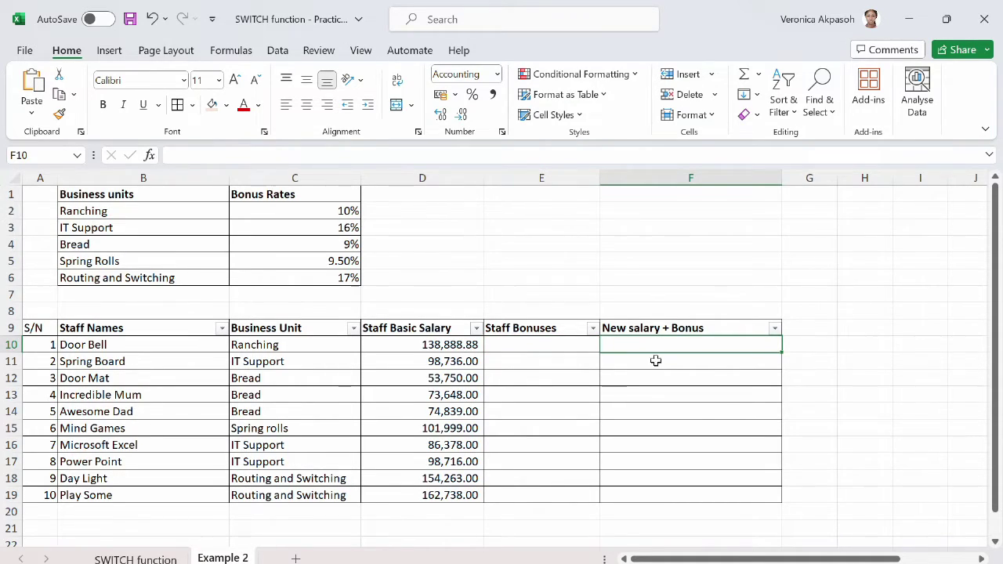
Start a SWITCH formula in E10 with C10 as the expression and B2, C2 as the first value and result pair
{"action": "left_click", "coordinate": [574, 345]}
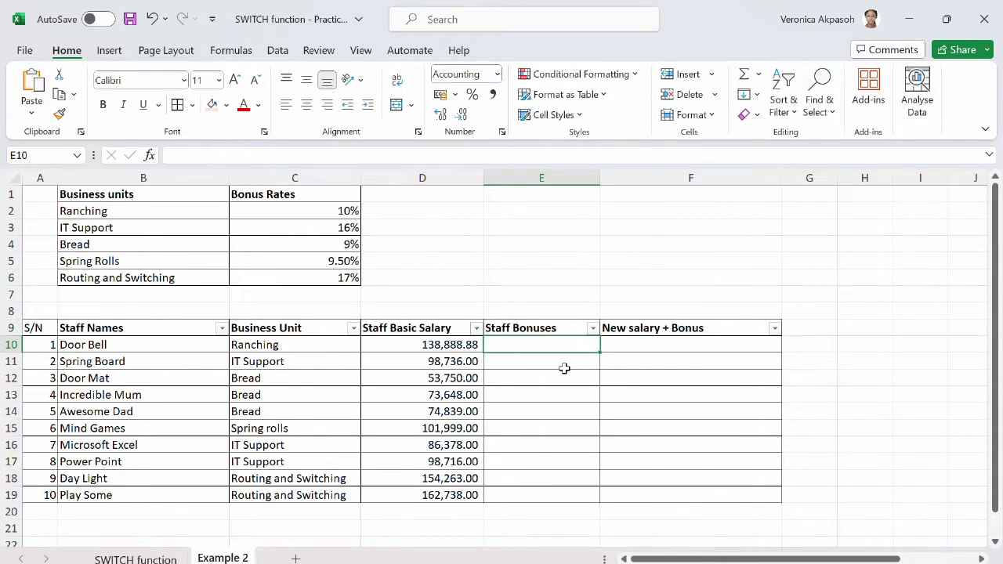
{"action": "left_click", "coordinate": [565, 361]}
{"action": "left_click", "coordinate": [564, 350]}
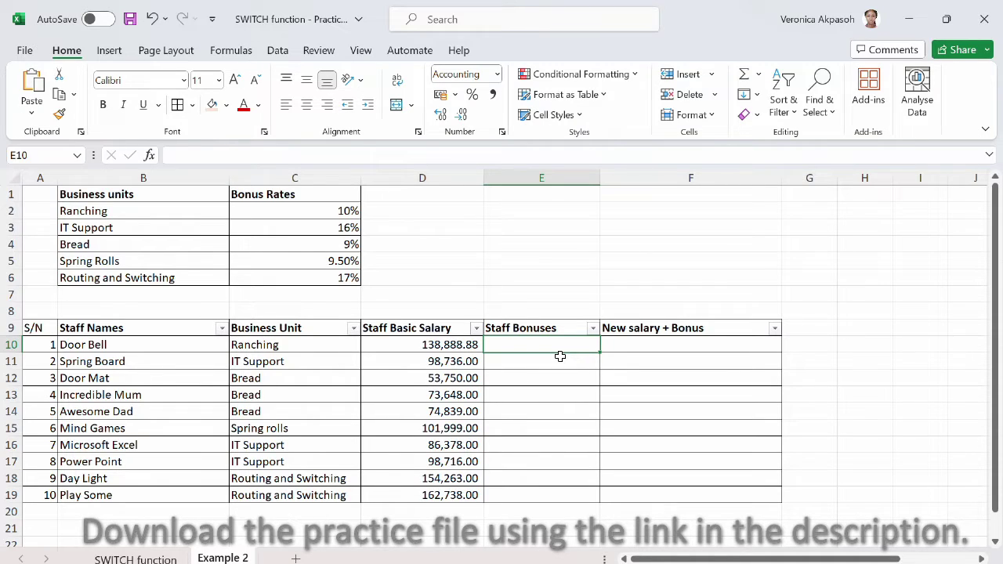
{"action": "type", "text": "="}
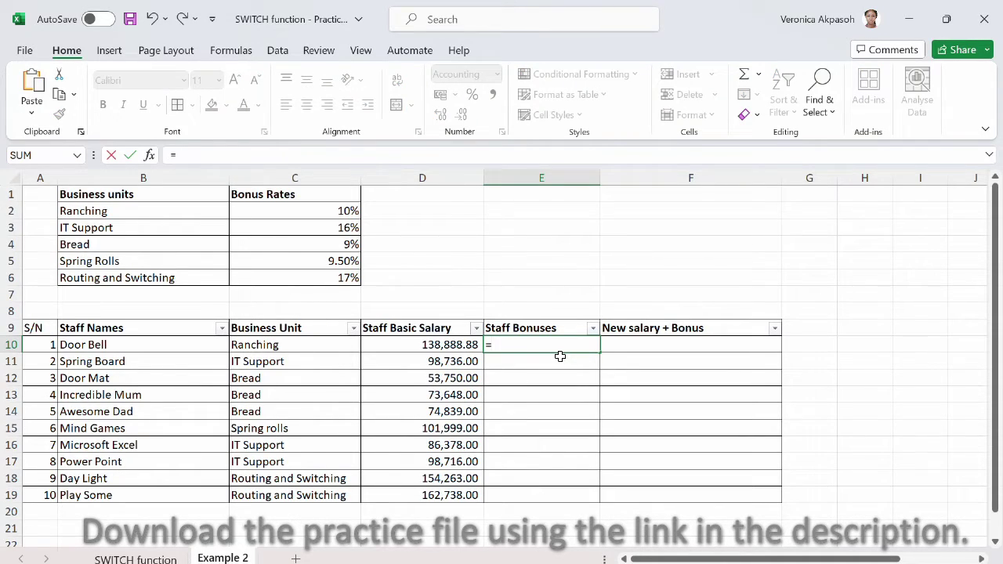
{"action": "type", "text": "switch"}
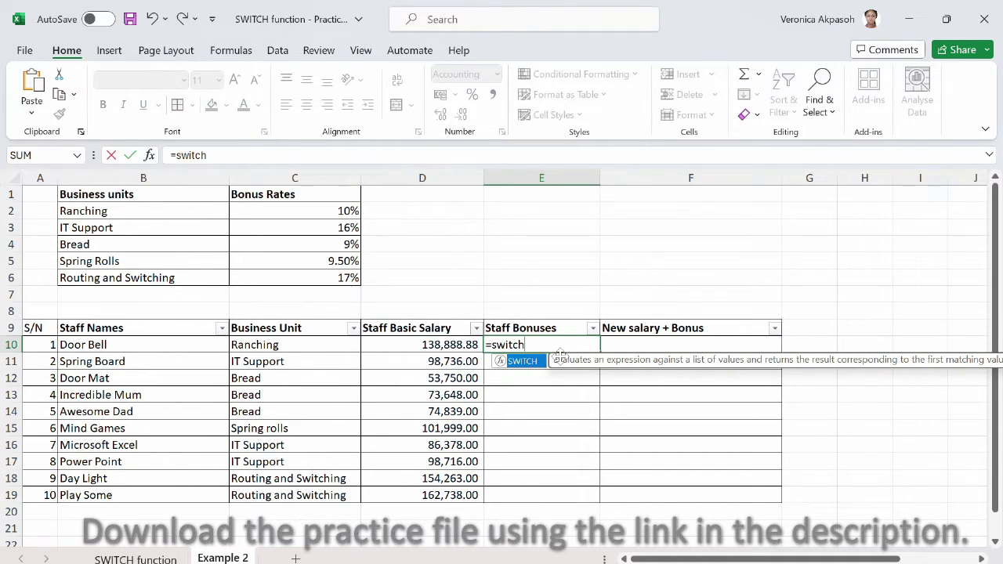
{"action": "type", "text": "("}
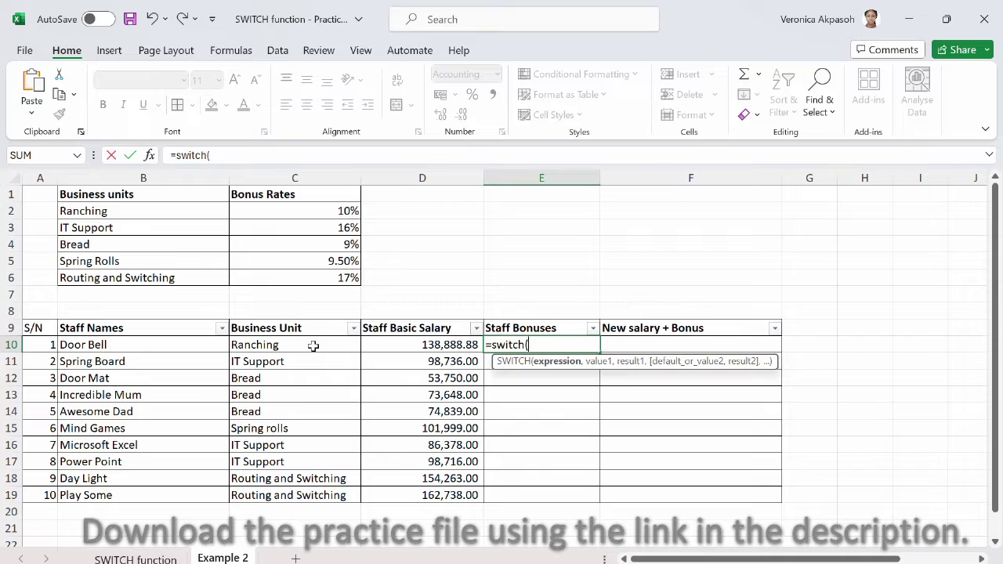
{"action": "left_click", "coordinate": [312, 346]}
{"action": "type", "text": ","}
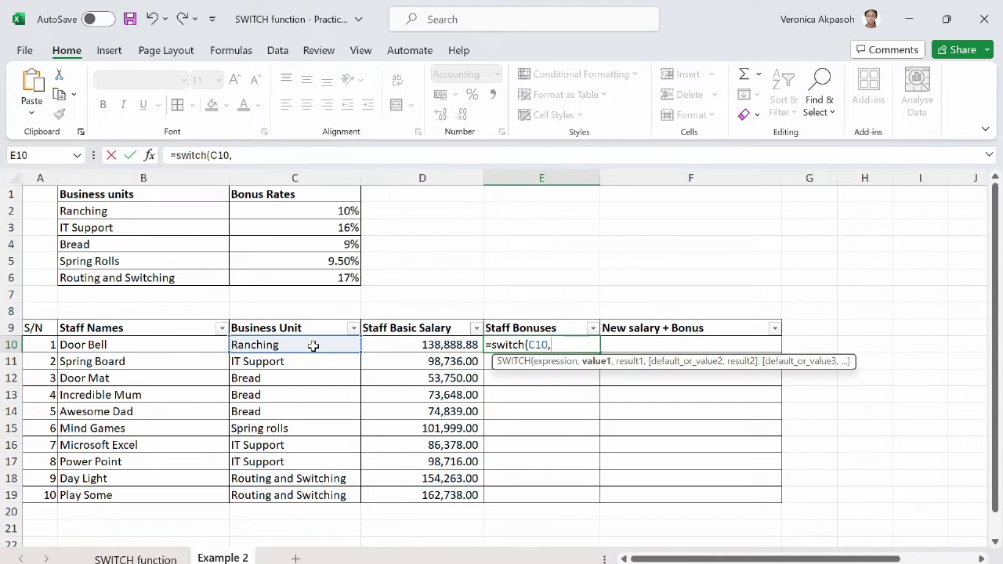
{"action": "left_click", "coordinate": [202, 211]}
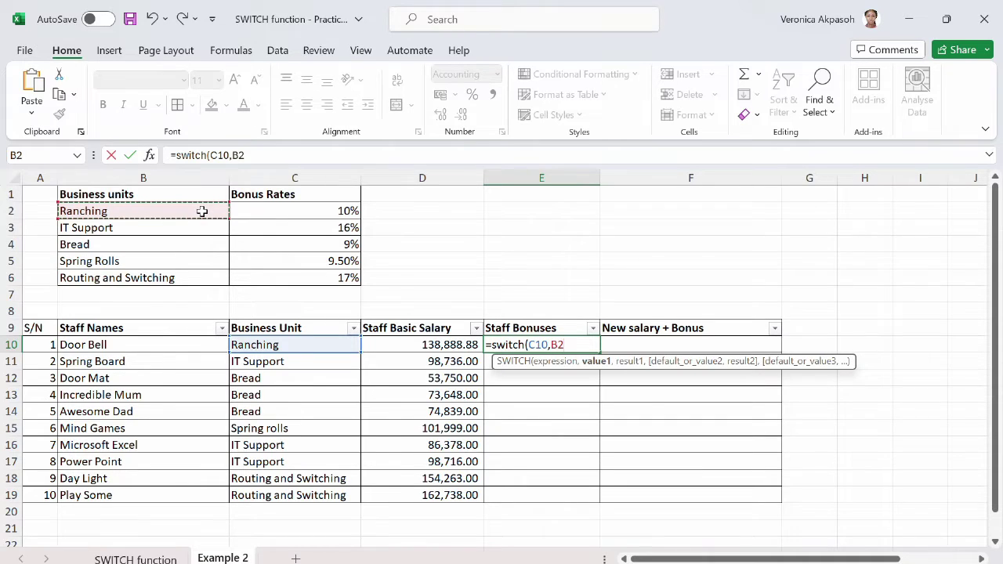
{"action": "type", "text": ","}
{"action": "left_click", "coordinate": [329, 209]}
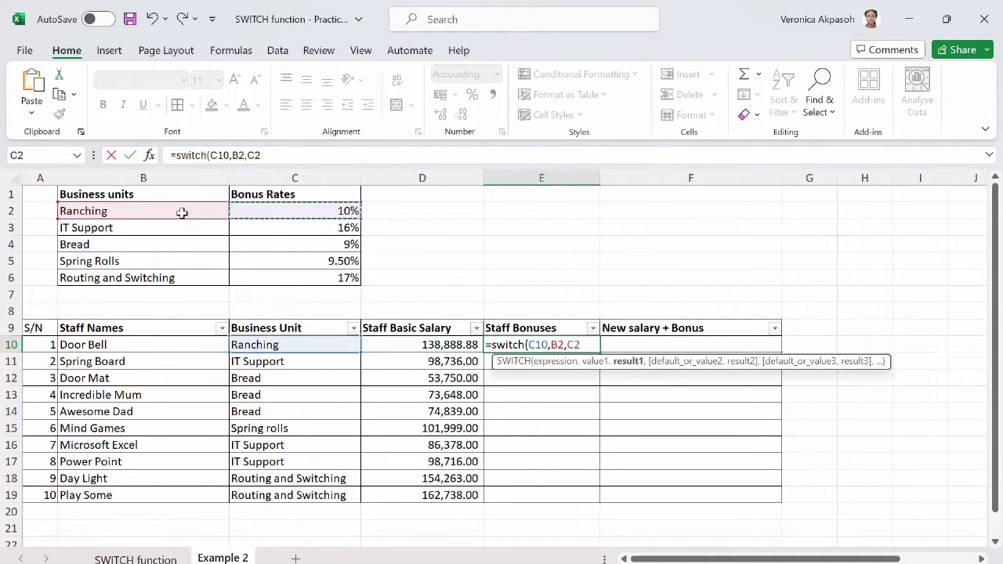
{"action": "type", "text": ","}
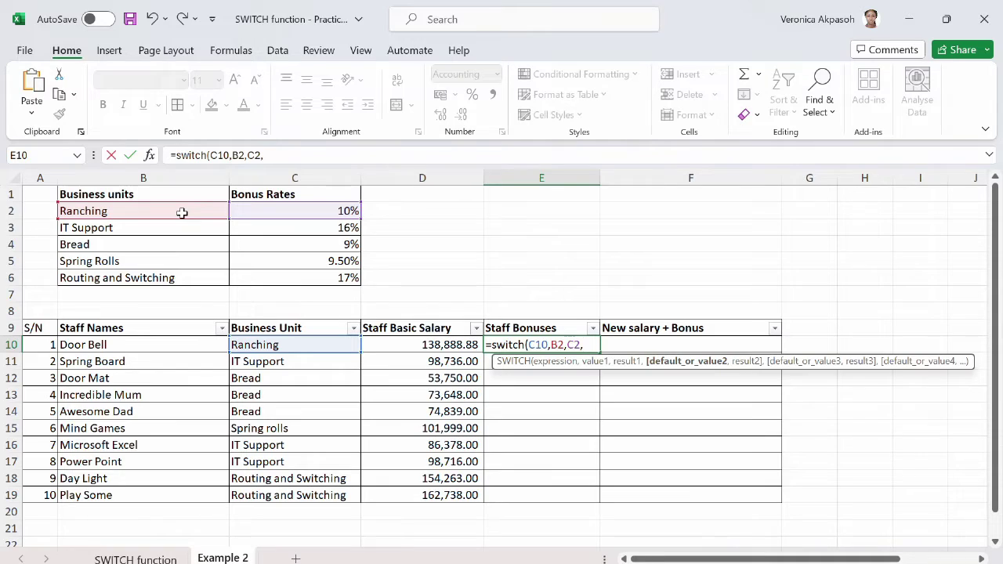
Add the IT Support and Bread pairs B3, C3 and B4, C4 to the SWITCH formula
{"action": "left_click", "coordinate": [138, 227]}
{"action": "type", "text": ","}
{"action": "left_click", "coordinate": [271, 227]}
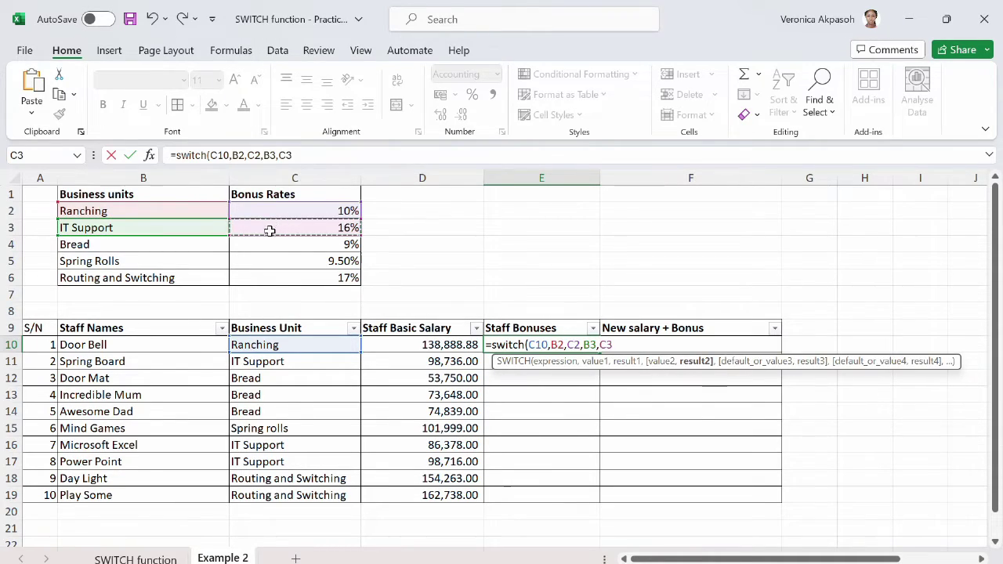
{"action": "type", "text": ","}
{"action": "left_click", "coordinate": [138, 244]}
{"action": "type", "text": ","}
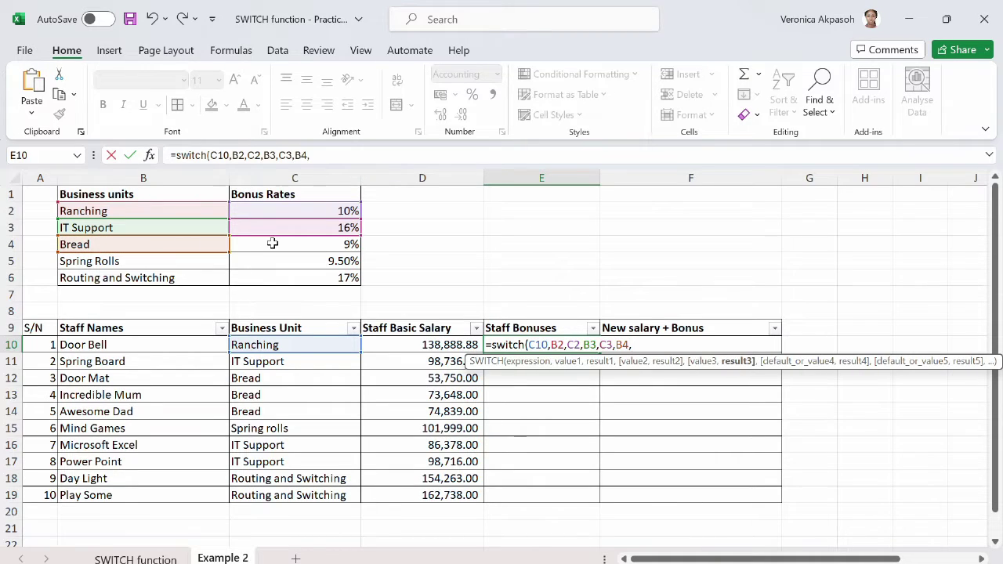
{"action": "type", "text": ","}
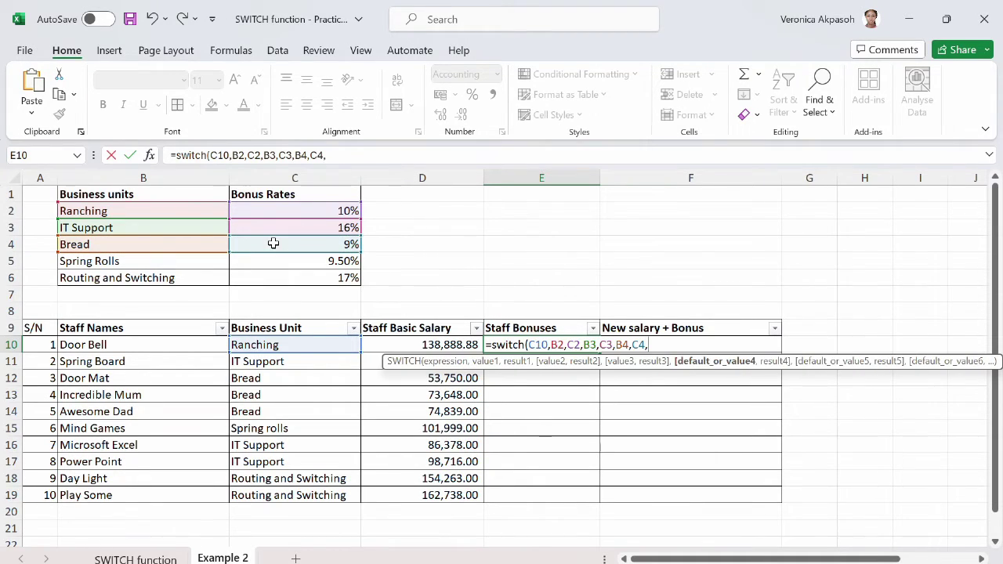
Add the pairs B5, C5 and B6, C6 to the SWITCH formula and close it with an empty-text default ""
{"action": "left_click", "coordinate": [172, 261]}
{"action": "type", "text": ","}
{"action": "left_click", "coordinate": [275, 261]}
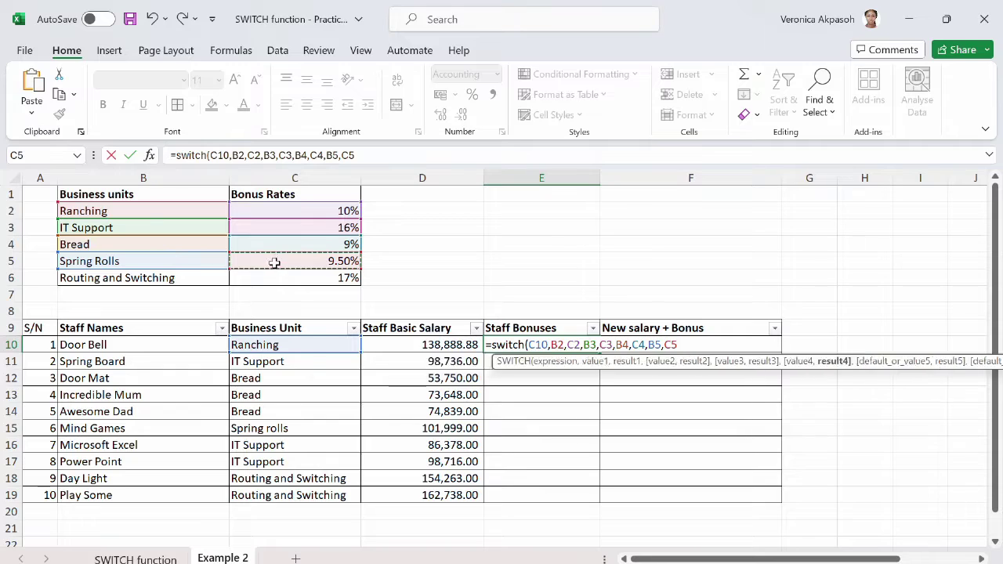
{"action": "type", "text": ","}
{"action": "left_click", "coordinate": [167, 277]}
{"action": "type", "text": ","}
{"action": "left_click", "coordinate": [269, 279]}
{"action": "type", "text": ","}
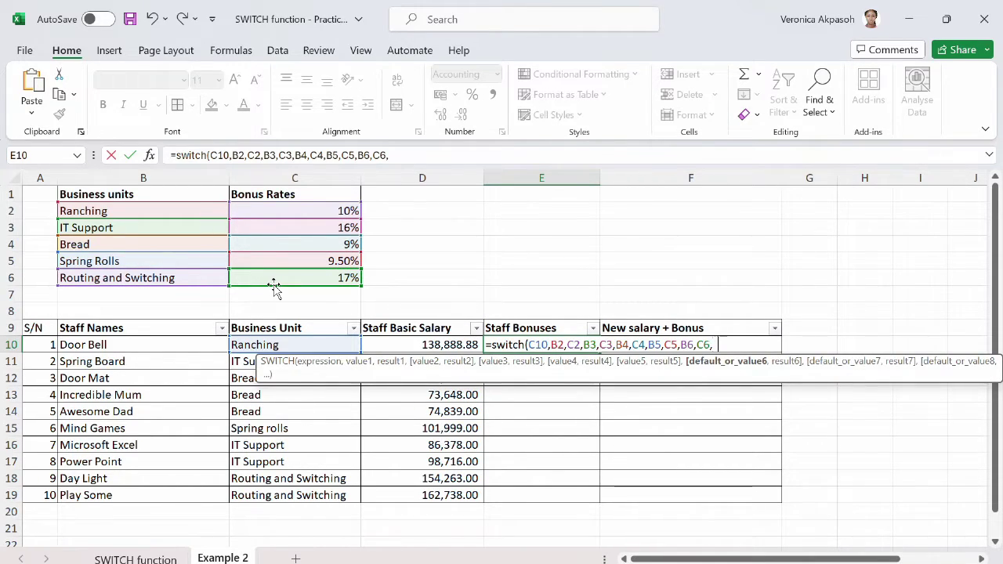
{"action": "type", "text": "\"\")"}
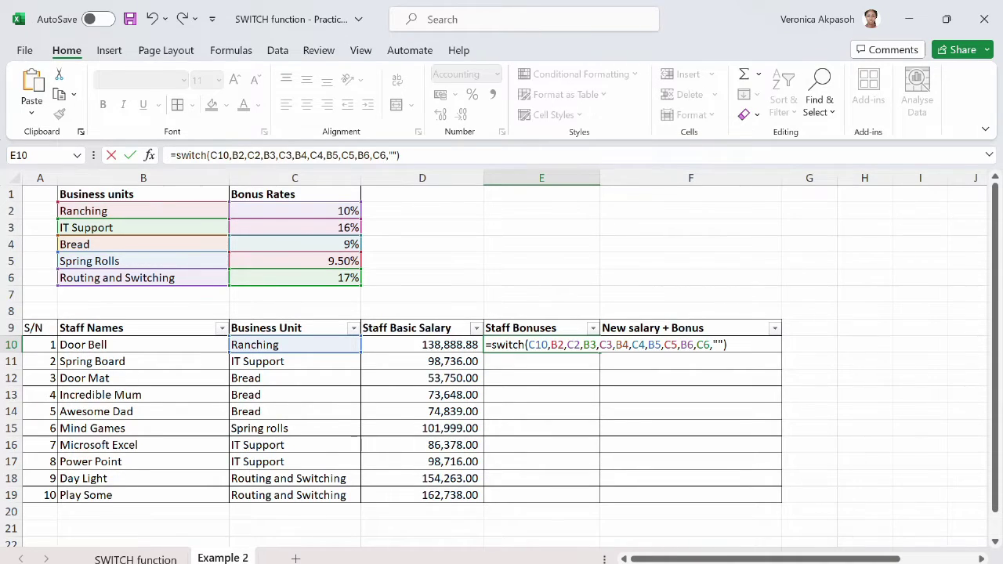
Make the references B2 through C6 in the SWITCH formula absolute and enter the formula in E10
{"action": "left_click_drag", "start_coordinate": [232, 155], "coordinate": [385, 155]}
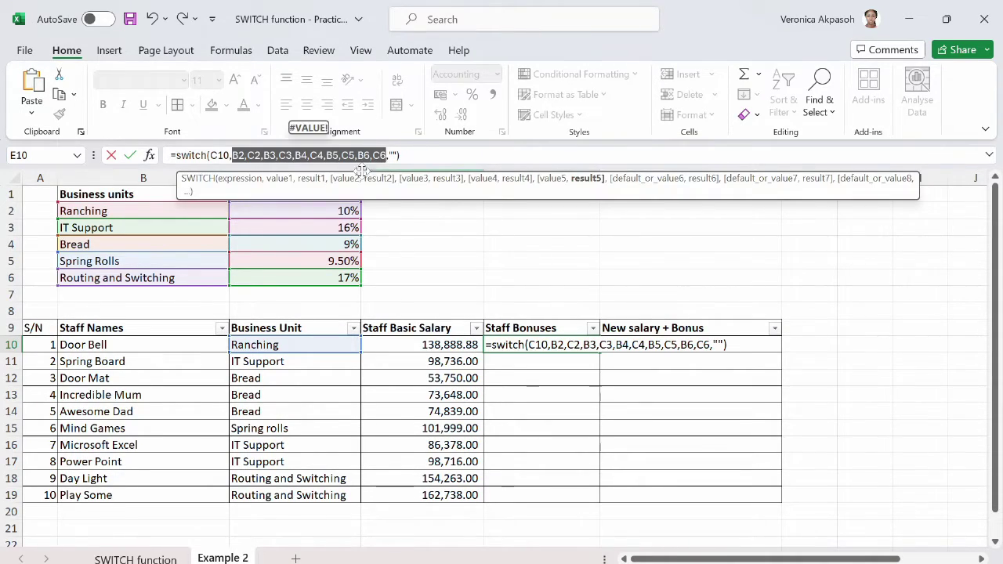
{"action": "key", "text": "F4"}
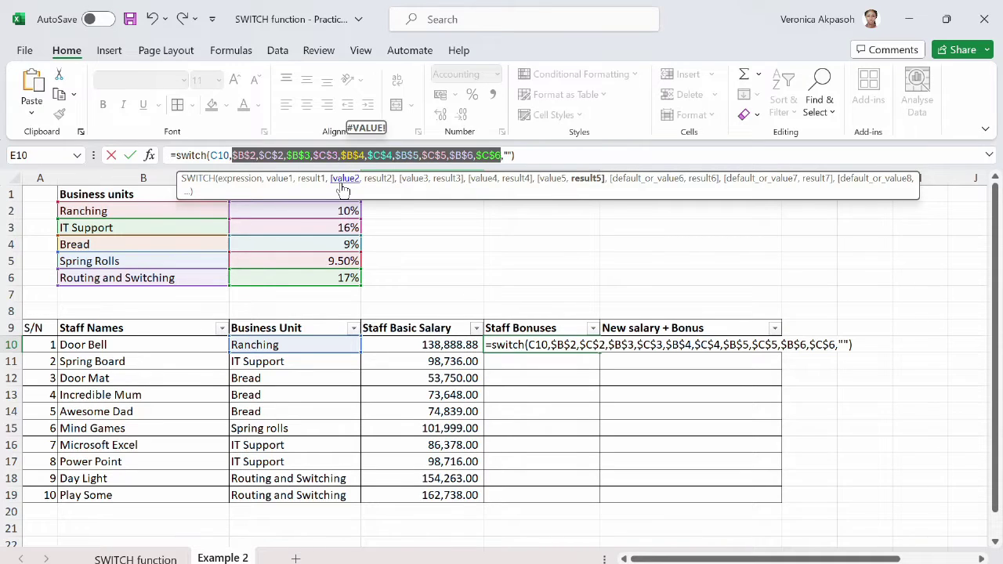
{"action": "key", "text": "Return"}
Fill the SWITCH formula from E10 down to E19 for the remaining staff
{"action": "left_click", "coordinate": [566, 343]}
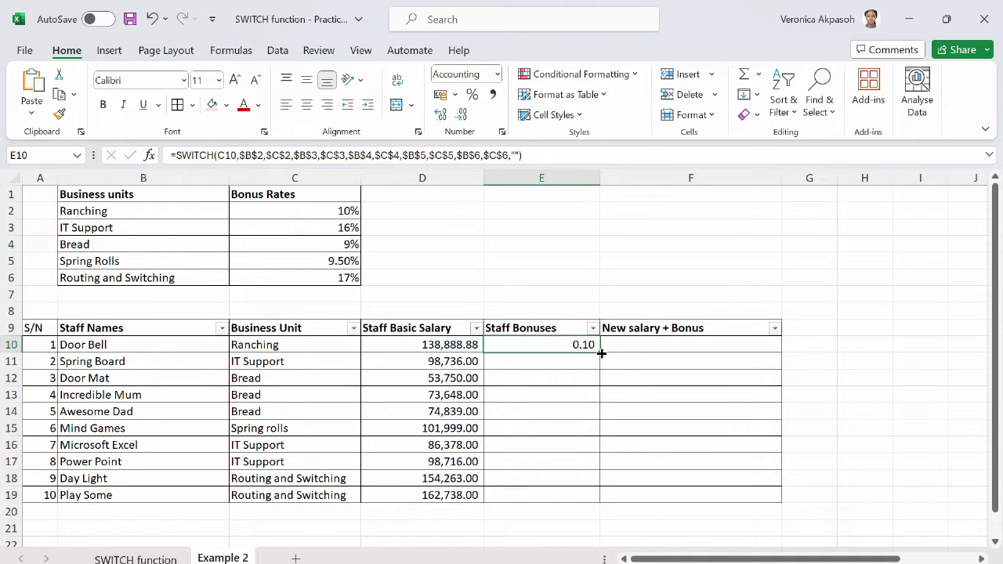
{"action": "left_click_drag", "start_coordinate": [601, 353], "coordinate": [597, 497]}
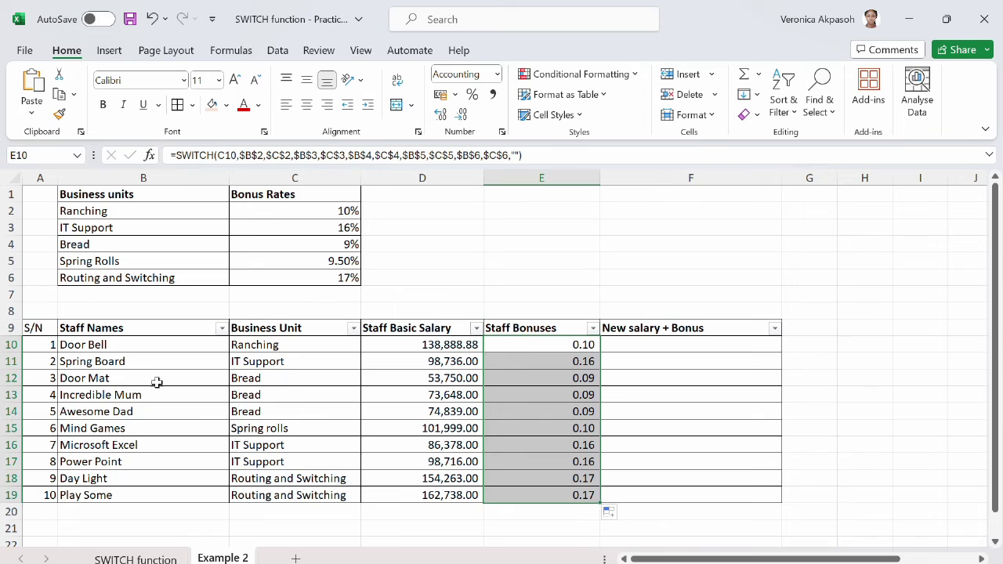
{"action": "left_click", "coordinate": [575, 429]}
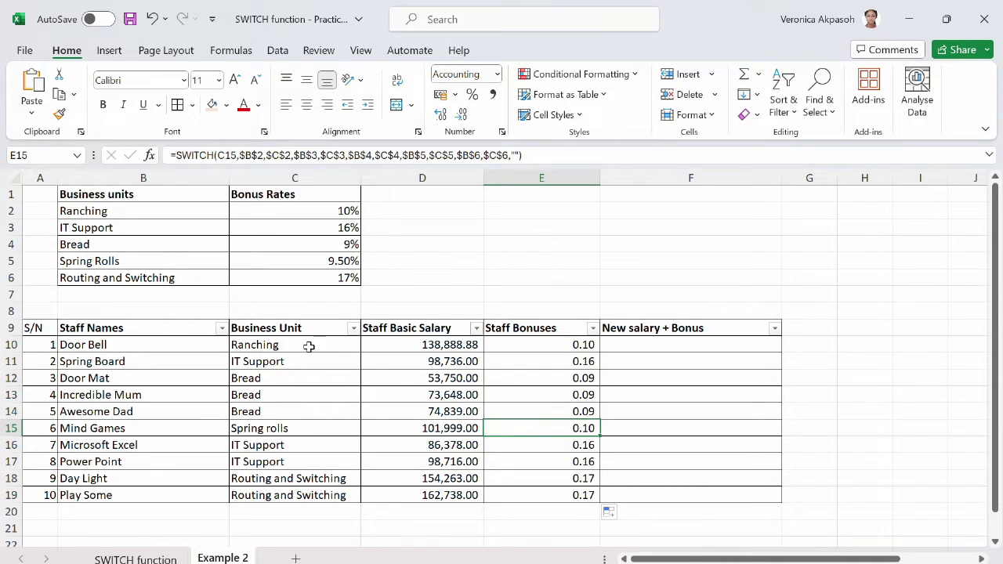
Filter the staff table's Business Unit column to show only Ranching
{"action": "left_click", "coordinate": [222, 363]}
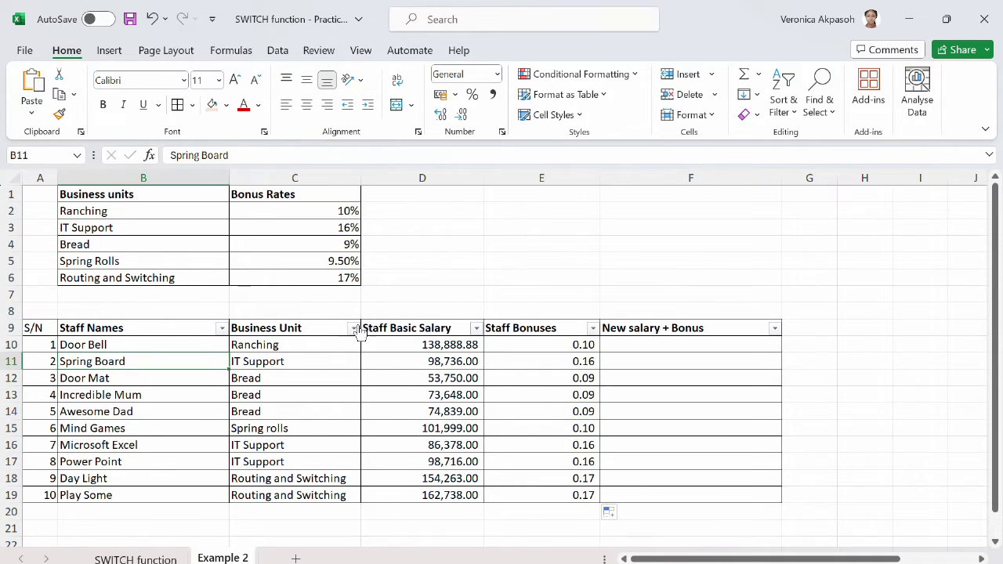
{"action": "left_click", "coordinate": [354, 328]}
{"action": "left_click", "coordinate": [196, 358]}
{"action": "left_click", "coordinate": [202, 401]}
{"action": "left_click", "coordinate": [283, 562]}
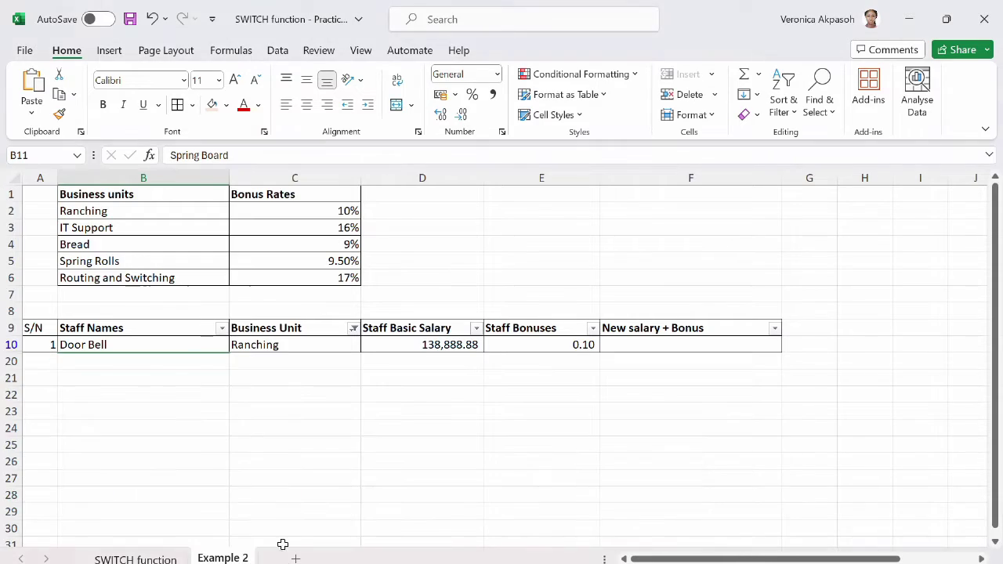
Change the Business Unit filter from Ranching to Bread and check the bonus values of the listed staff
{"action": "left_click", "coordinate": [354, 328]}
{"action": "left_click", "coordinate": [200, 402]}
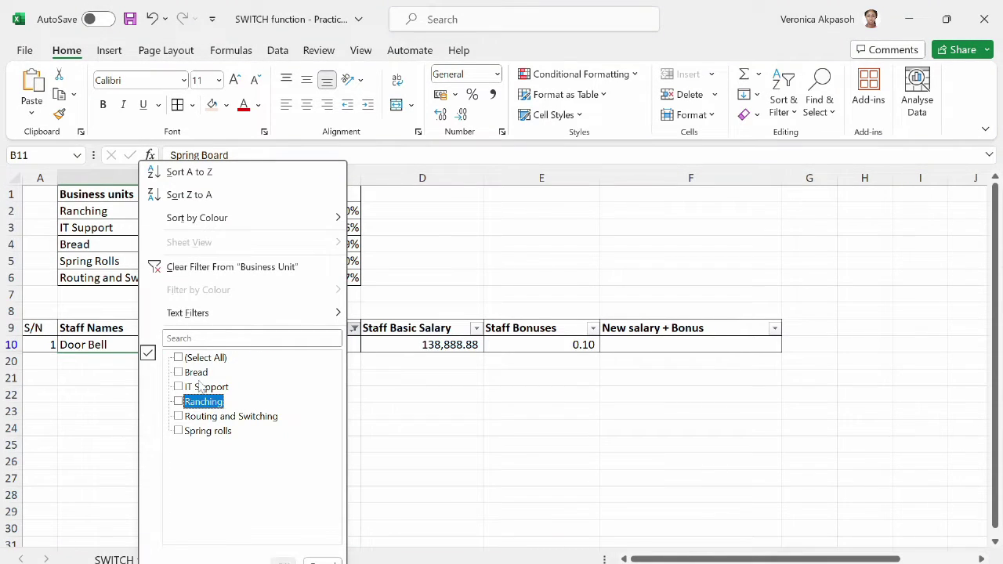
{"action": "left_click", "coordinate": [196, 373]}
{"action": "left_click", "coordinate": [283, 561]}
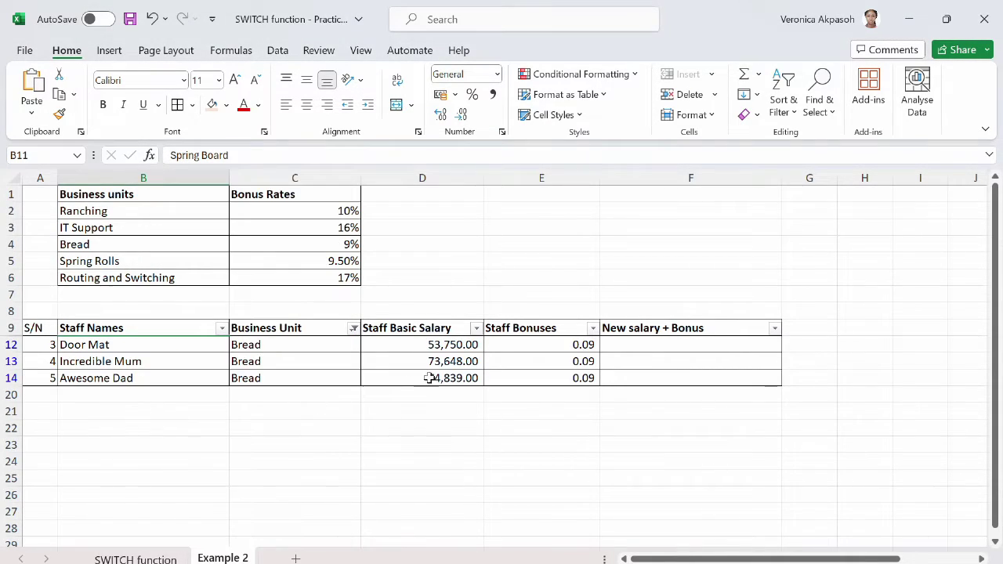
{"action": "left_click_drag", "start_coordinate": [541, 348], "coordinate": [531, 374]}
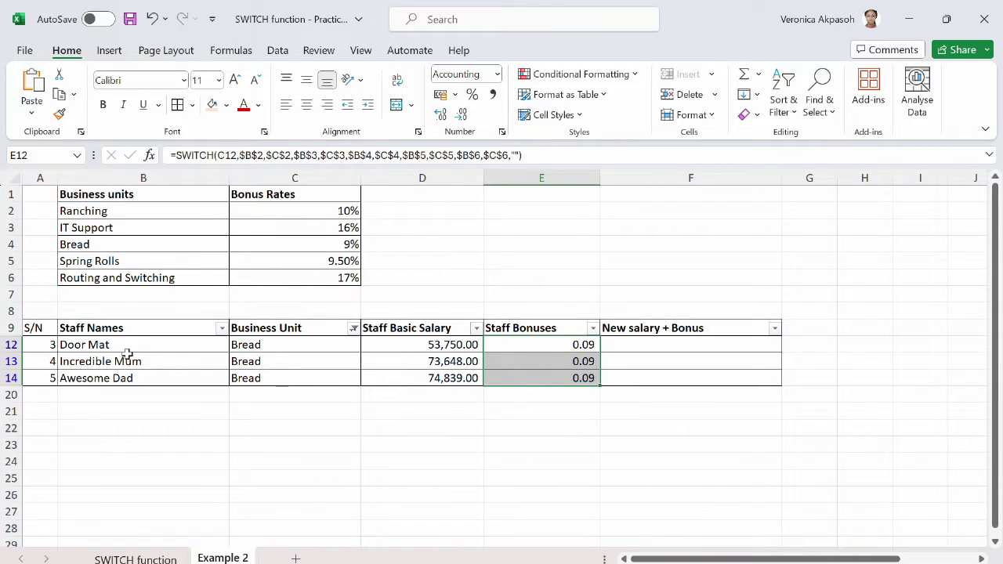
{"action": "left_click_drag", "start_coordinate": [127, 353], "coordinate": [141, 379]}
{"action": "left_click", "coordinate": [534, 348]}
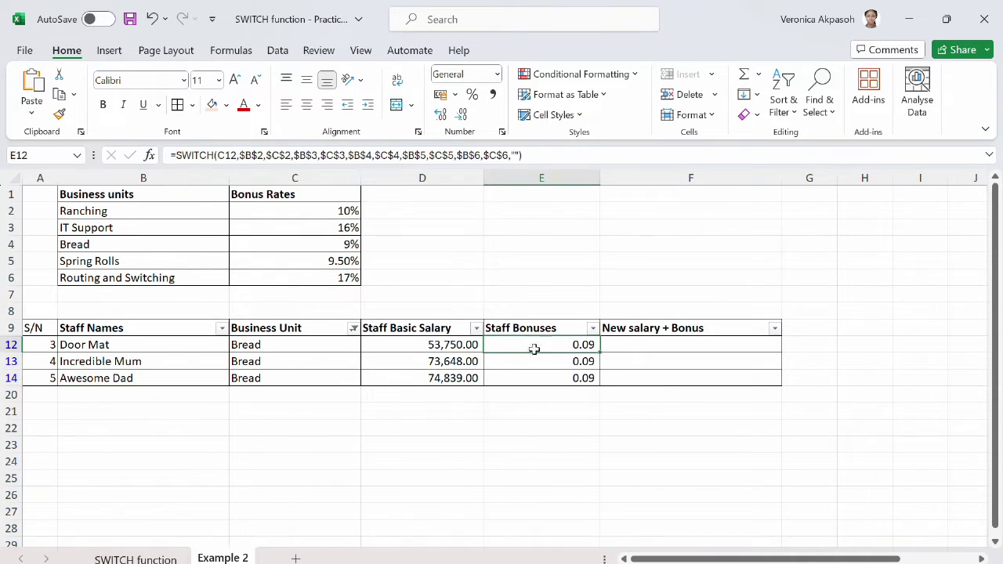
{"action": "left_click_drag", "start_coordinate": [534, 349], "coordinate": [533, 373]}
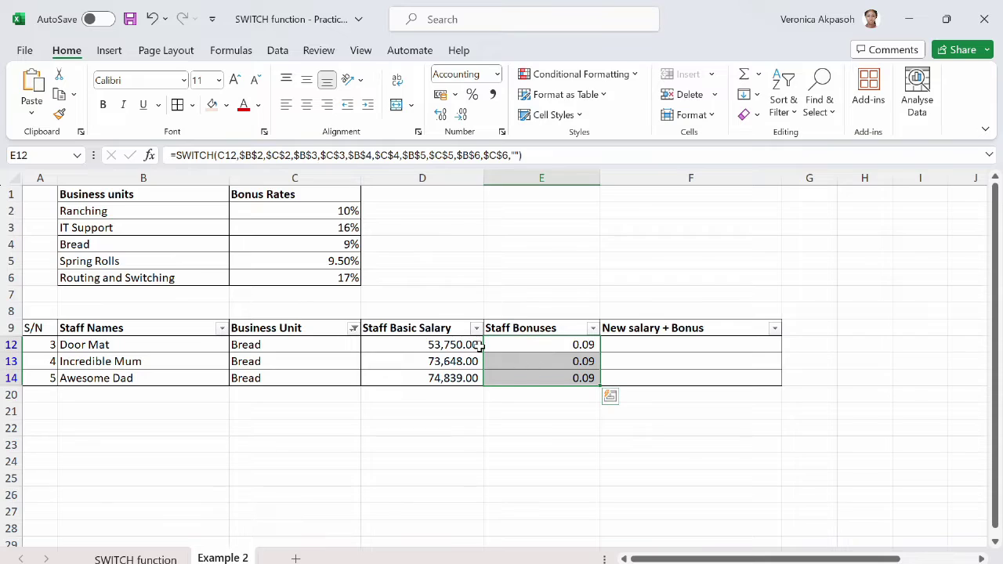
Set the Business Unit filter back to all units so every staff row is listed
{"action": "left_click", "coordinate": [353, 329]}
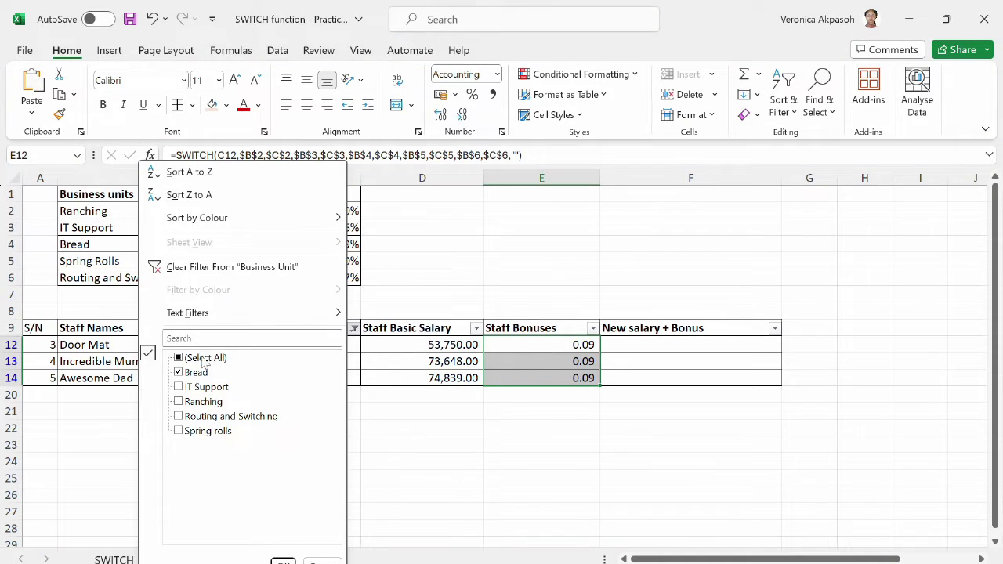
{"action": "left_click", "coordinate": [203, 358]}
{"action": "left_click", "coordinate": [283, 561]}
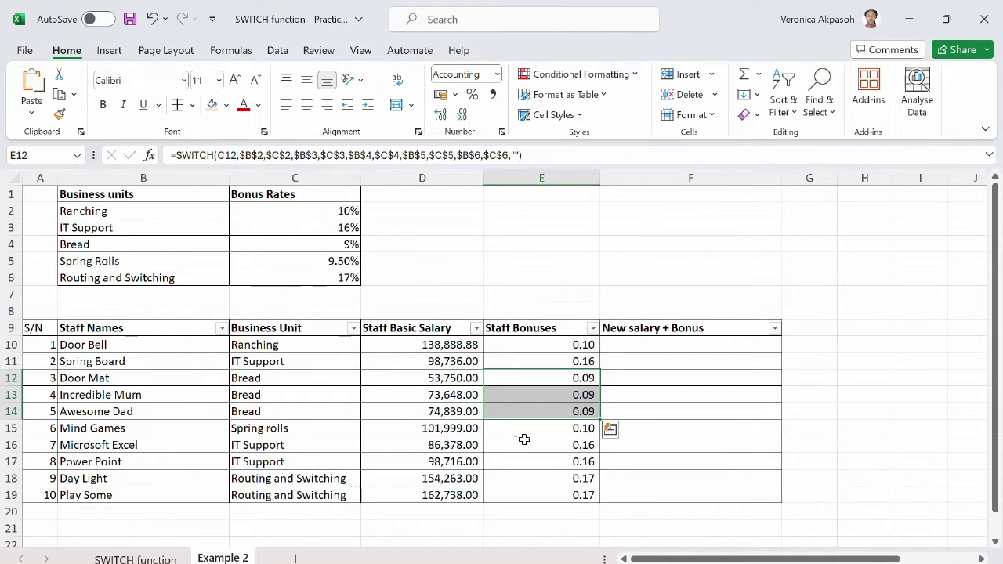
Compare the Staff Bonuses values in E10 to E19 with the bonus rates in C2 to C6
{"action": "left_click", "coordinate": [566, 445]}
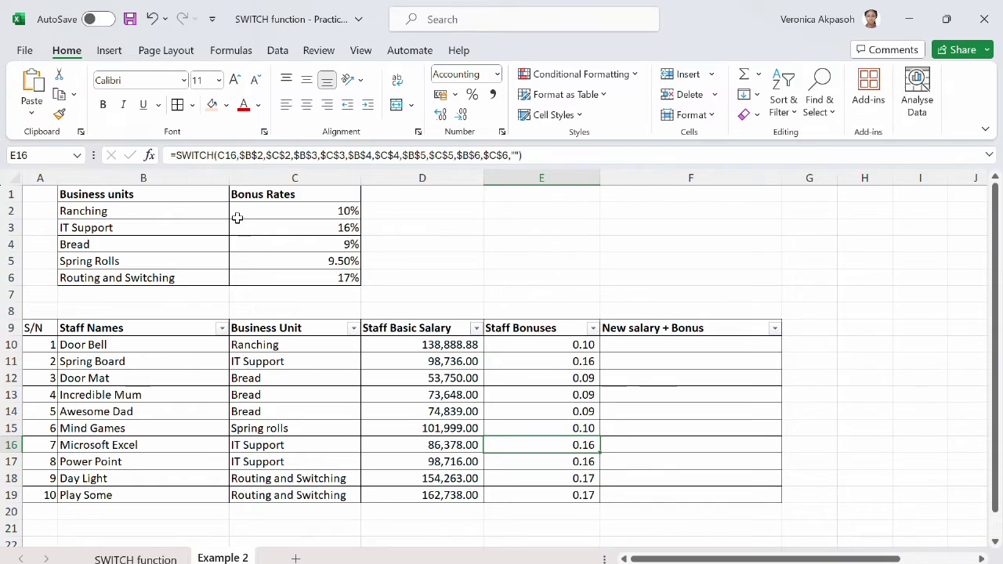
{"action": "left_click", "coordinate": [539, 397]}
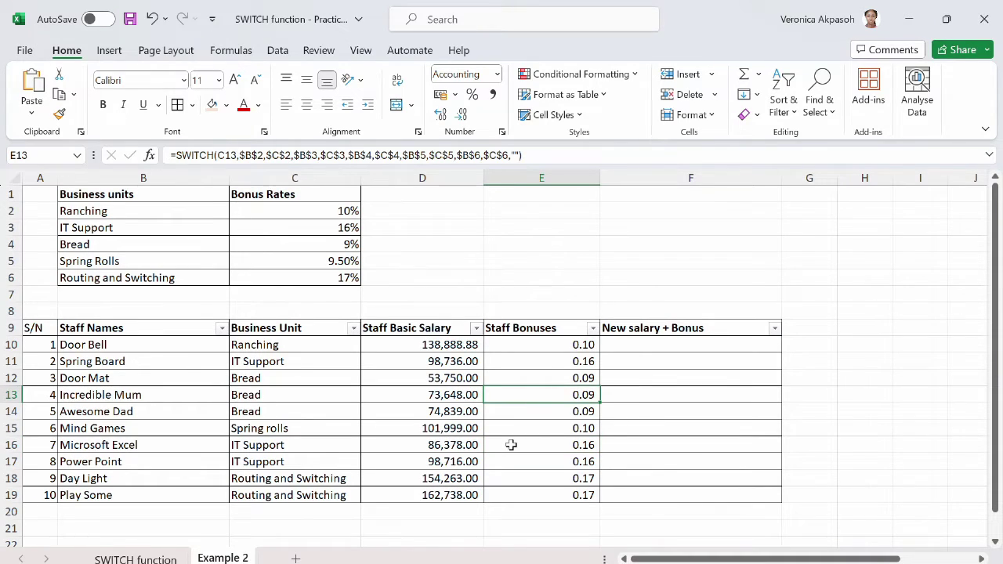
{"action": "left_click", "coordinate": [319, 246]}
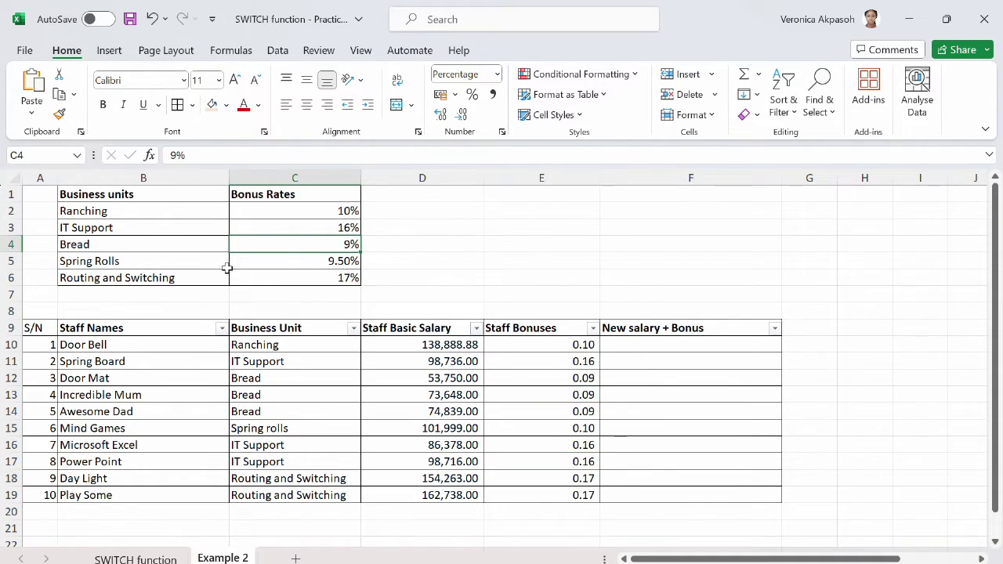
{"action": "left_click", "coordinate": [297, 261]}
{"action": "left_click", "coordinate": [302, 241]}
{"action": "left_click", "coordinate": [321, 222]}
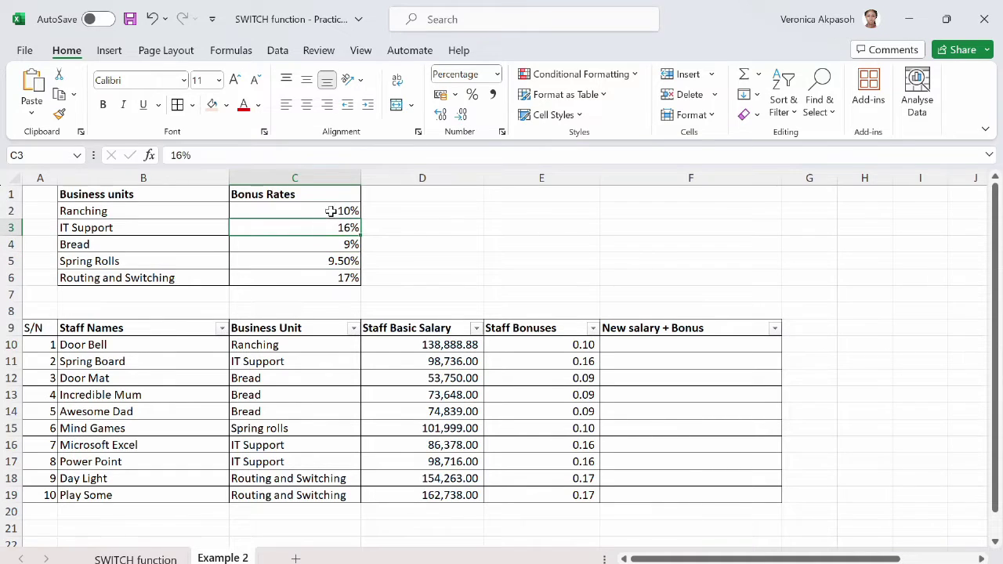
{"action": "left_click", "coordinate": [331, 211]}
{"action": "left_click", "coordinate": [323, 260]}
{"action": "left_click", "coordinate": [322, 279]}
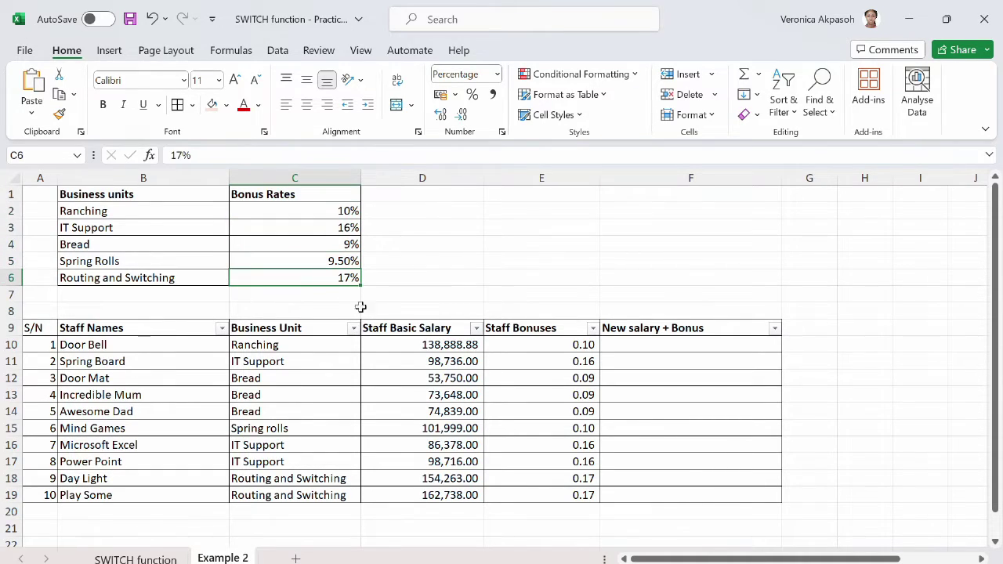
{"action": "left_click", "coordinate": [569, 403]}
{"action": "left_click", "coordinate": [565, 463]}
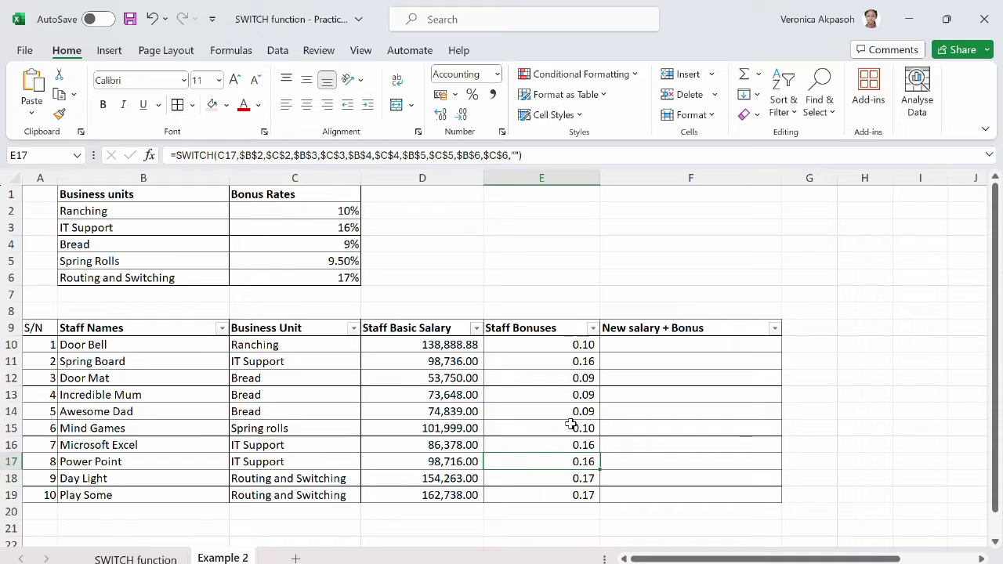
{"action": "left_click", "coordinate": [570, 425]}
{"action": "left_click", "coordinate": [572, 349]}
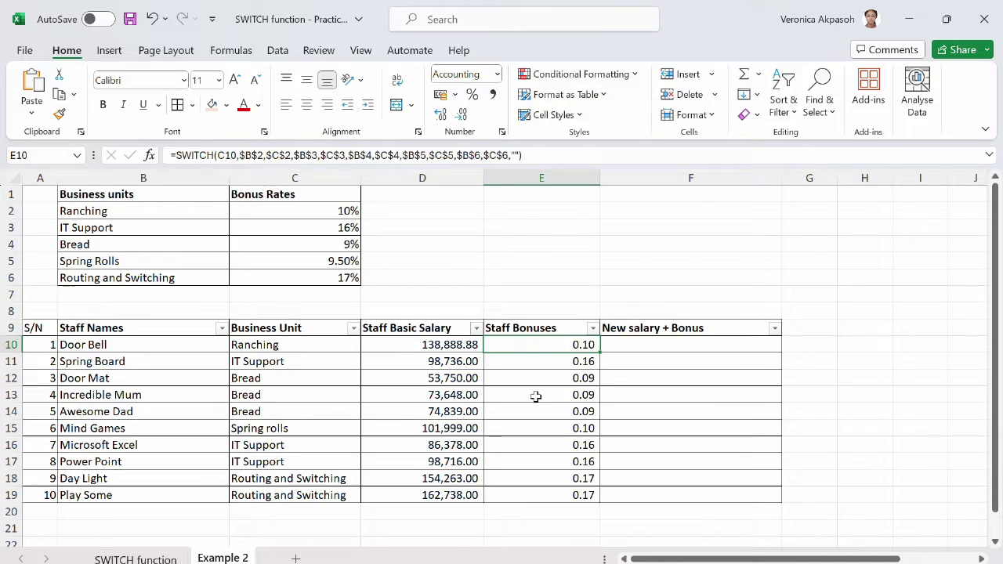
{"action": "left_click_drag", "start_coordinate": [572, 344], "coordinate": [574, 508]}
{"action": "left_click_drag", "start_coordinate": [557, 343], "coordinate": [567, 496]}
Multiply the SWITCH formula in E10 by the basic salary in D10
{"action": "left_click", "coordinate": [560, 343]}
{"action": "key", "text": "F2"}
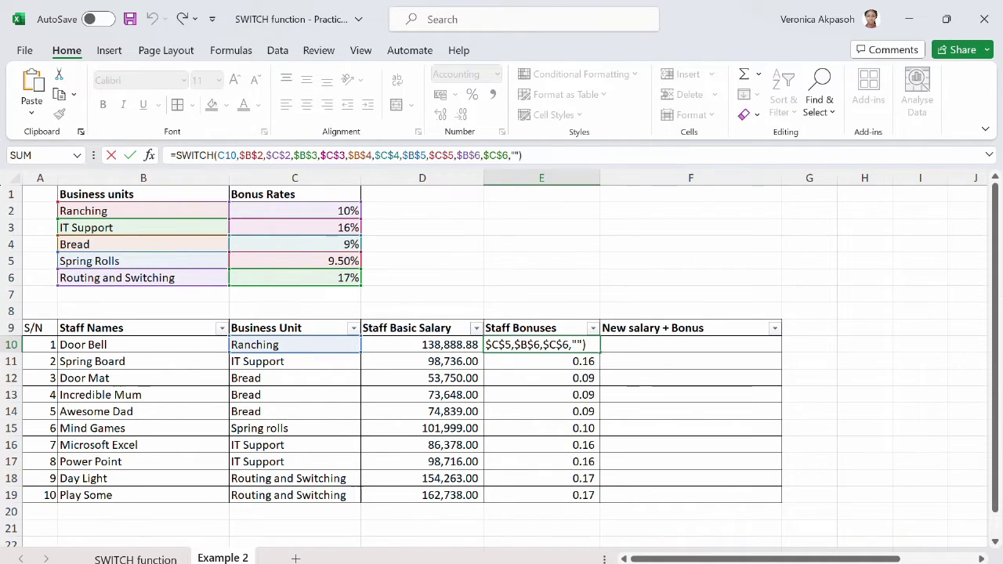
{"action": "type", "text": "*"}
{"action": "left_click", "coordinate": [452, 342]}
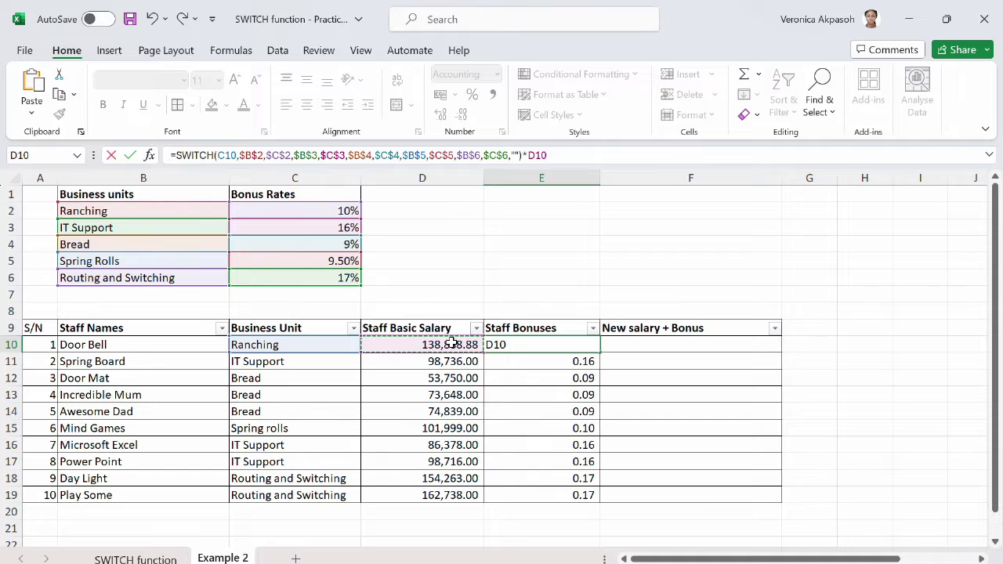
{"action": "key", "text": "Return"}
Fill the updated bonus formula from E10 down to E19 for the remaining staff
{"action": "left_click", "coordinate": [582, 343]}
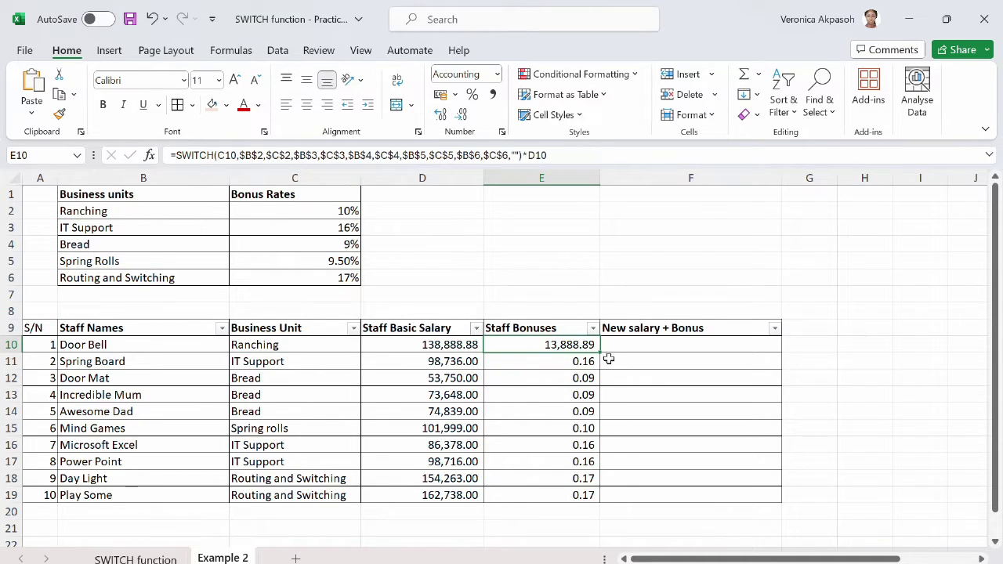
{"action": "left_click_drag", "start_coordinate": [600, 352], "coordinate": [588, 506]}
{"action": "left_click", "coordinate": [566, 410]}
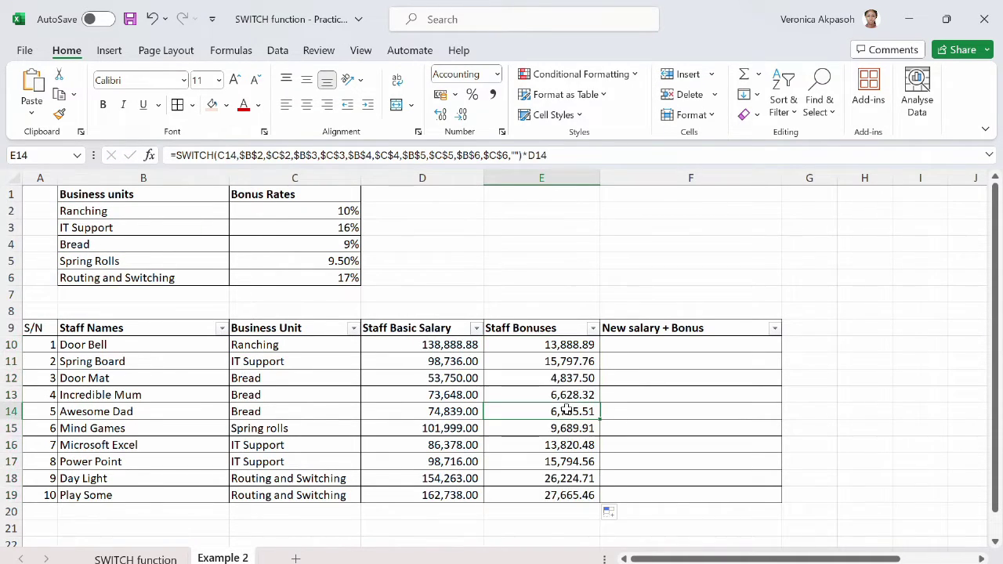
{"action": "left_click_drag", "start_coordinate": [547, 344], "coordinate": [557, 495]}
Enter the formula =D10+E10 in F10 to add the bonus to the basic salary
{"action": "left_click", "coordinate": [678, 347]}
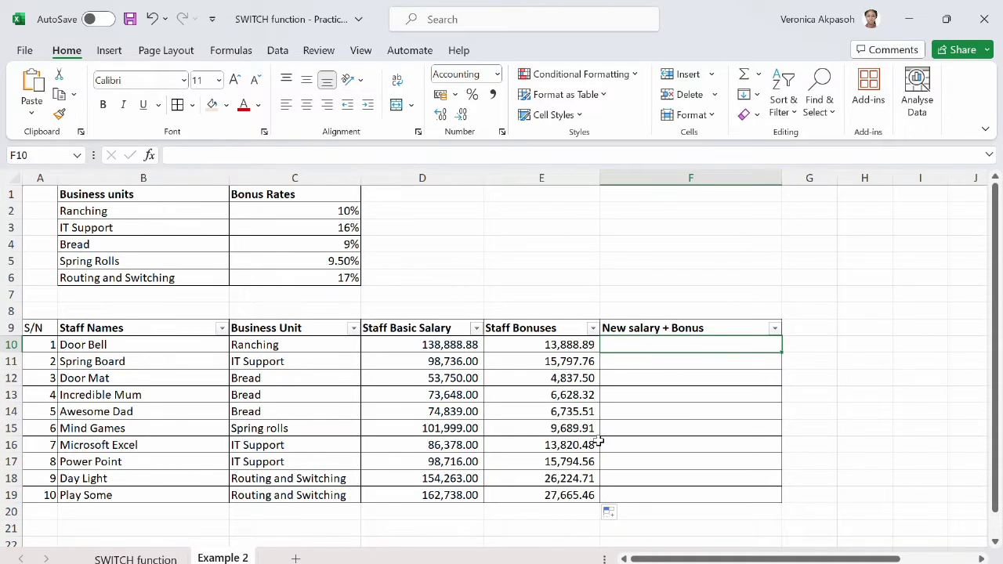
{"action": "type", "text": "="}
{"action": "left_click", "coordinate": [447, 345]}
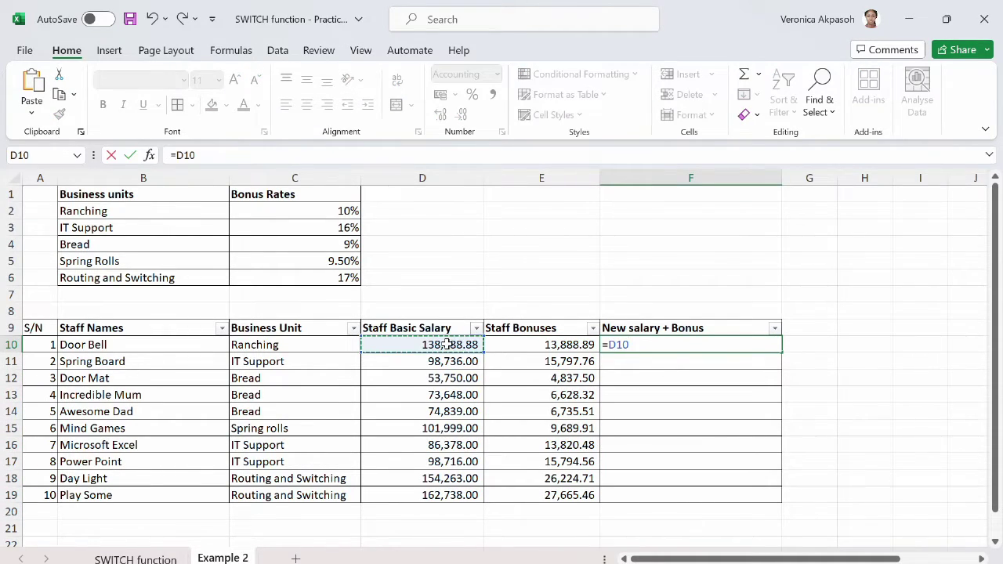
{"action": "type", "text": "+"}
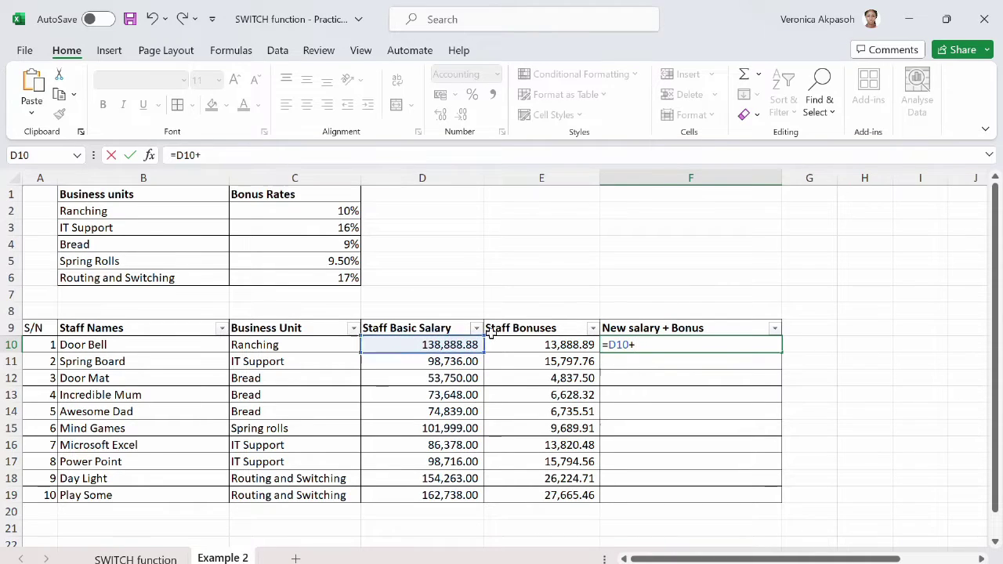
{"action": "left_click", "coordinate": [565, 347]}
{"action": "key", "text": "Return"}
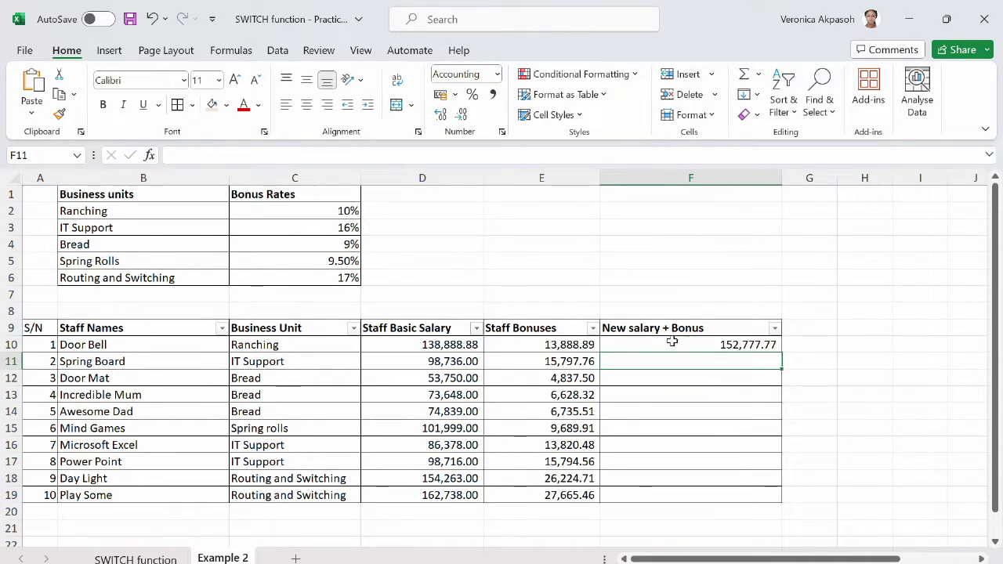
Fill the New salary + Bonus formula from F10 down to F19
{"action": "left_click", "coordinate": [774, 346]}
{"action": "left_click_drag", "start_coordinate": [784, 353], "coordinate": [760, 501]}
{"action": "left_click", "coordinate": [424, 412]}
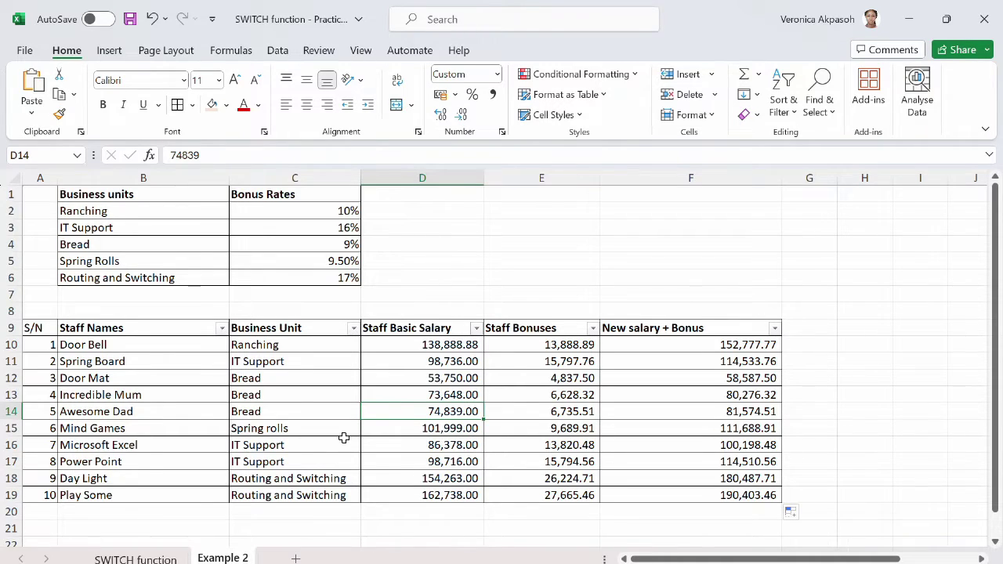
{"action": "left_click", "coordinate": [521, 360]}
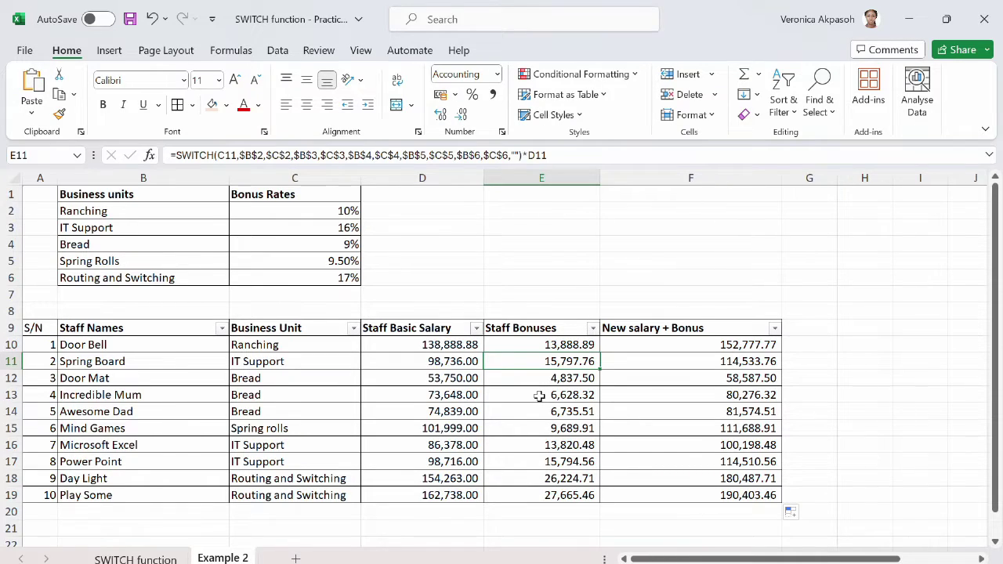
{"action": "left_click", "coordinate": [620, 395]}
{"action": "left_click", "coordinate": [531, 396]}
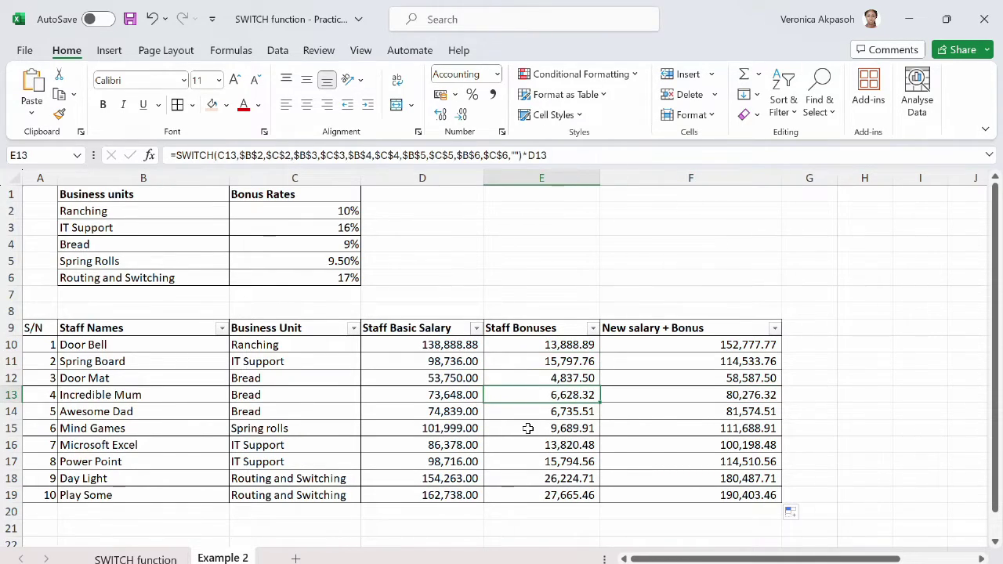
{"action": "left_click", "coordinate": [529, 428]}
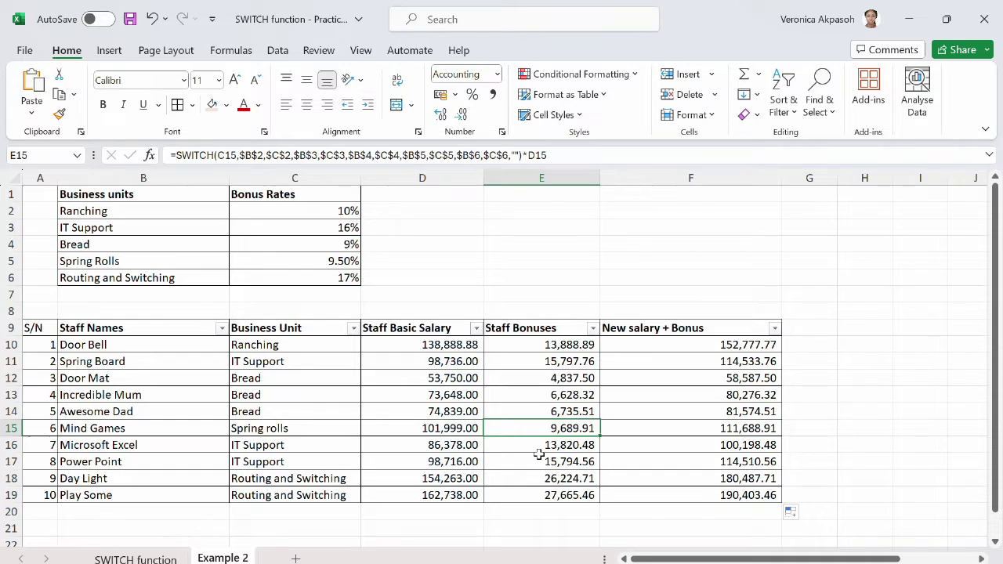